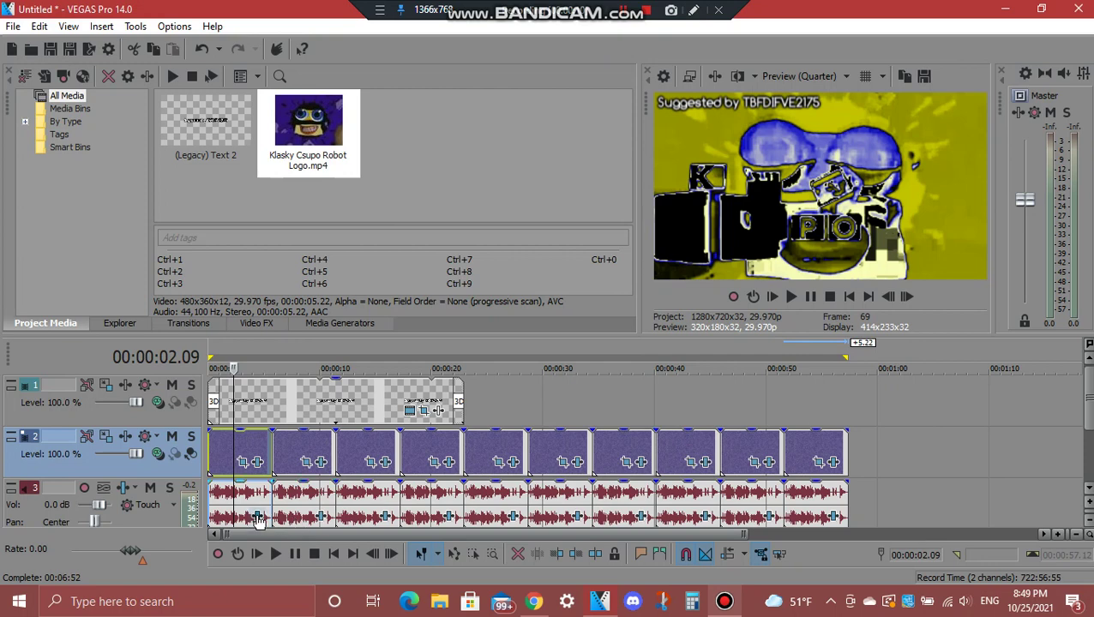
Step: Inspect the IL Vocodex settings and carrier keyboard notes in the first audio clip's event effects
left_click(257, 515)
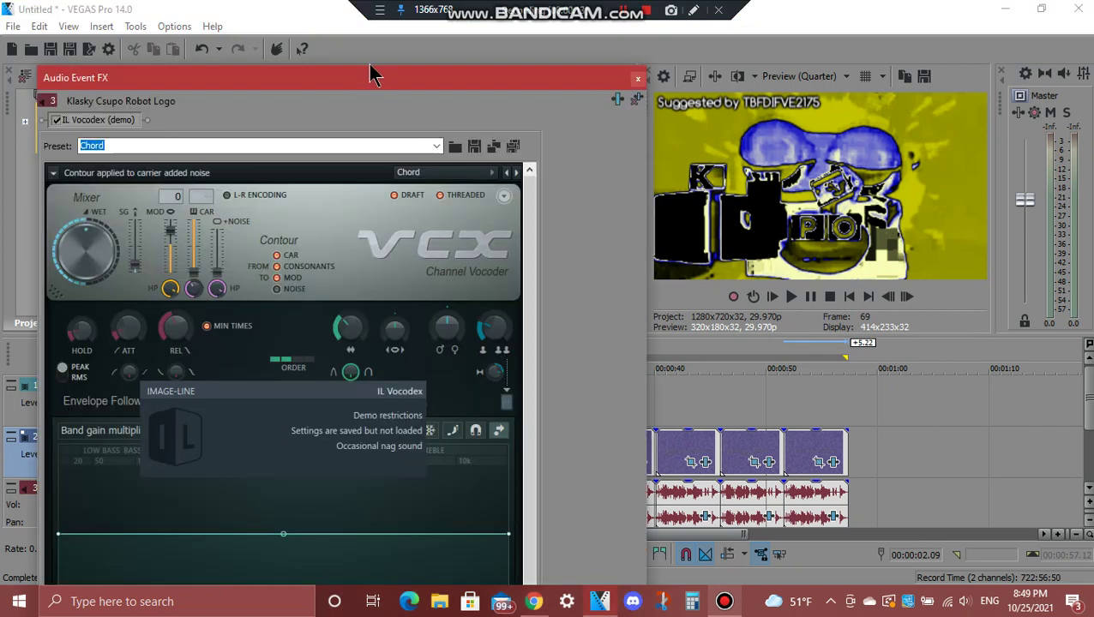
mouse_move(371, 72)
left_mouse_down()
mouse_move(372, 319)
mouse_move(381, 77)
left_mouse_up()
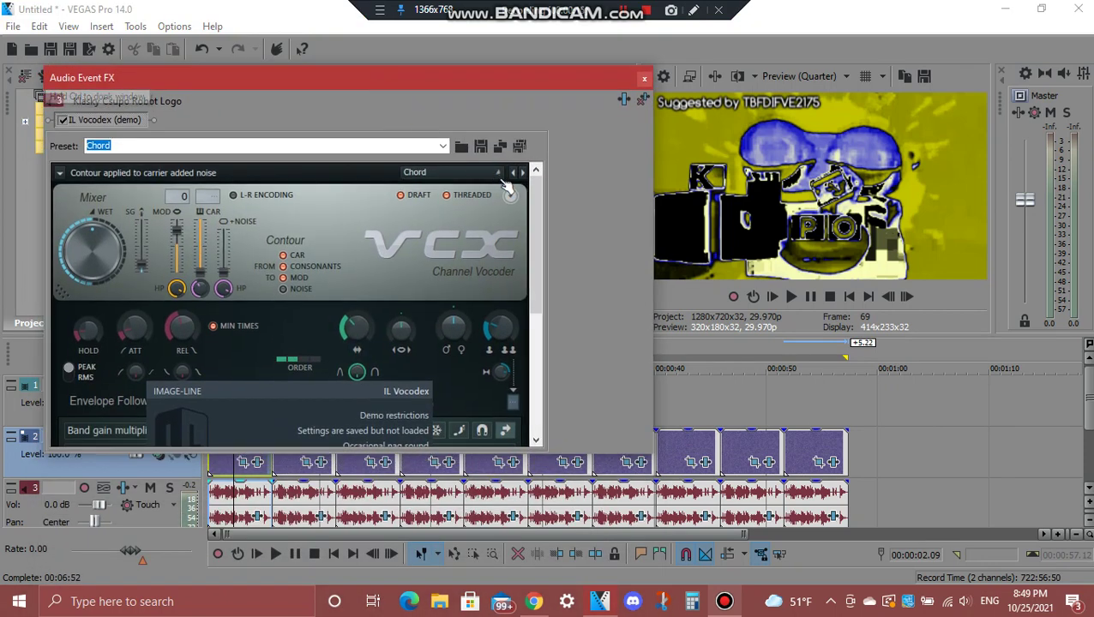
left_click_drag(539, 195, 549, 383)
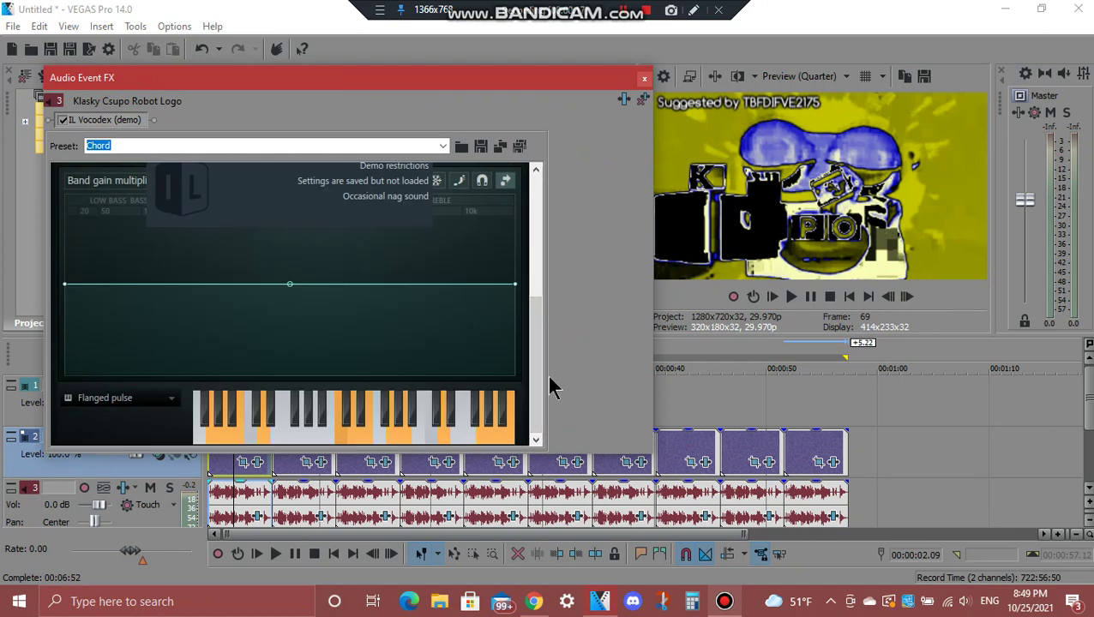
left_click(644, 79)
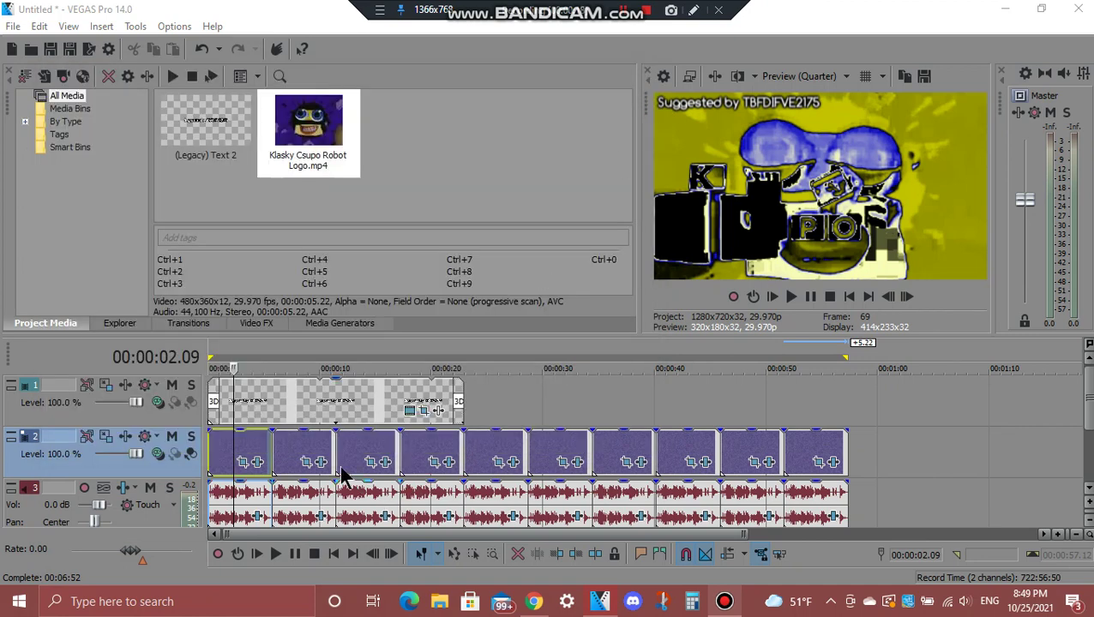
Step: Review the second video clip's effects, stepping through the Gradient Map's colour points to check their RGB values
left_click(324, 463)
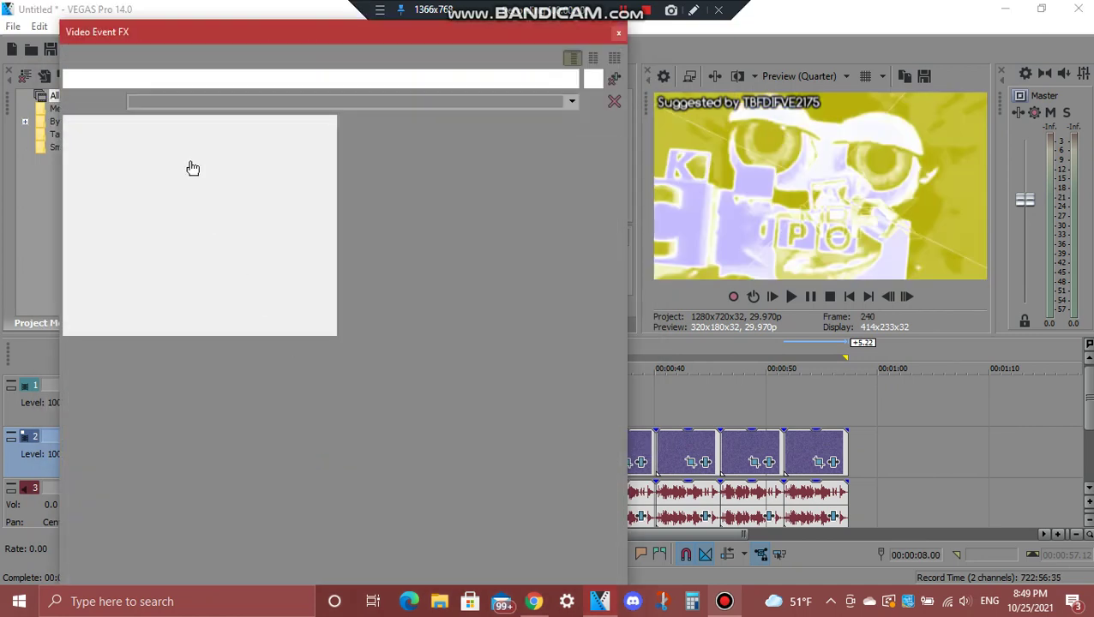
left_click(161, 79)
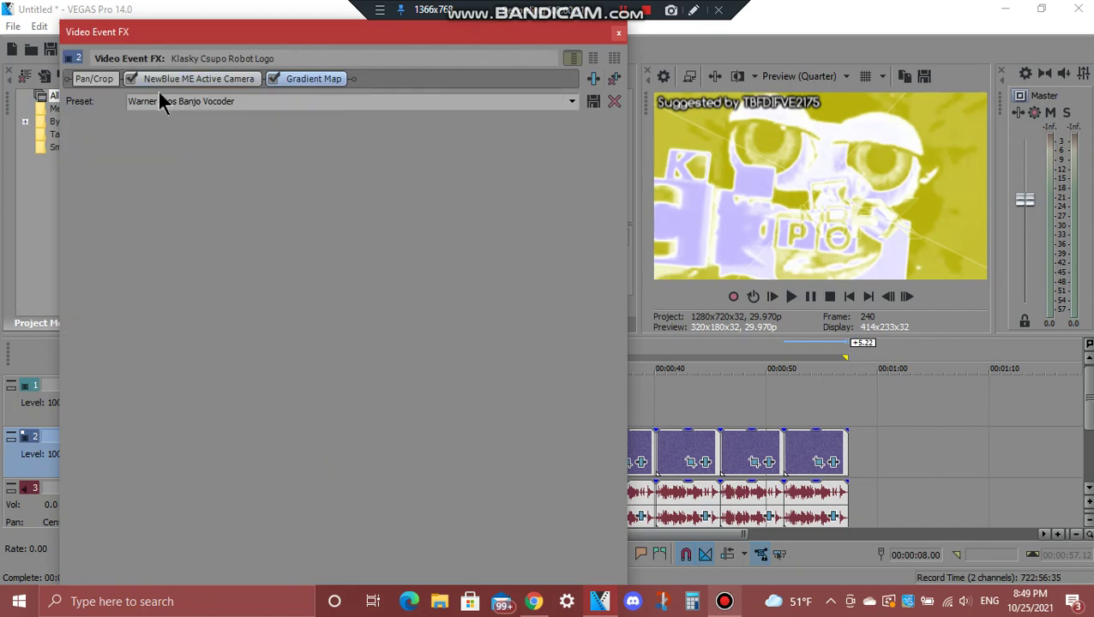
left_click(314, 81)
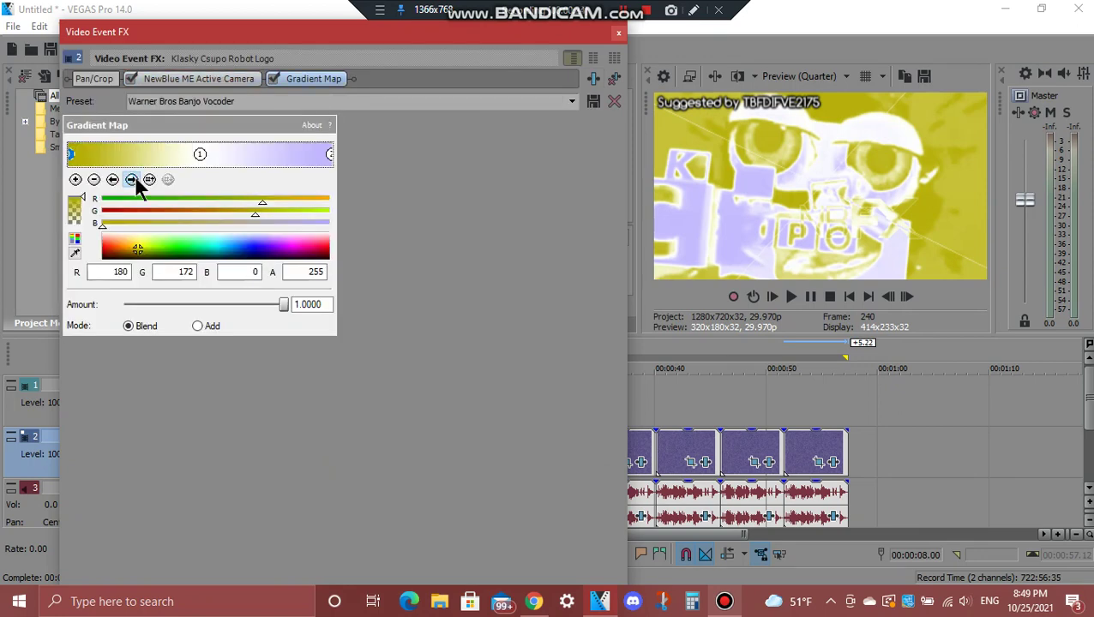
left_click(136, 177)
left_click(134, 175)
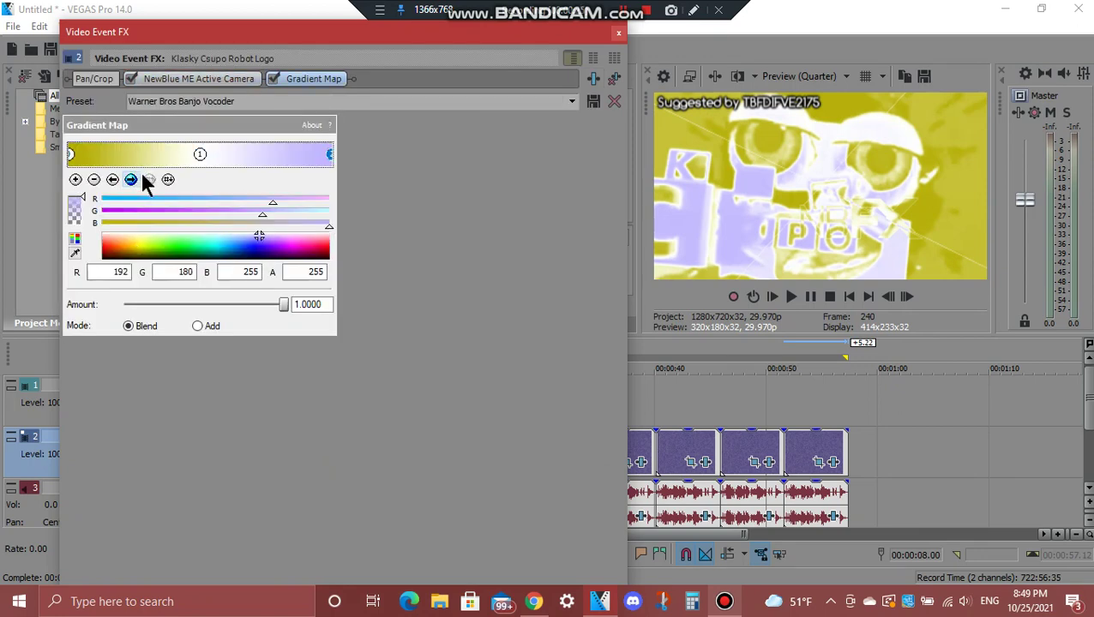
left_click(615, 31)
Step: Inspect the Vibrato and Orange Vocoder settings in the second audio clip's event effects
left_click(324, 518)
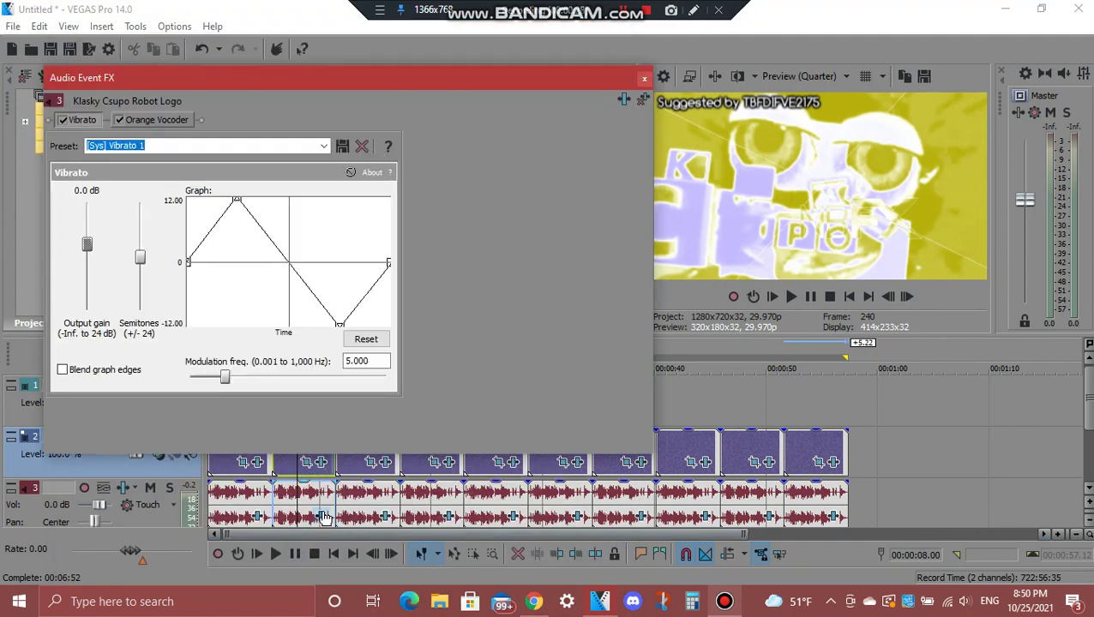
left_click(161, 126)
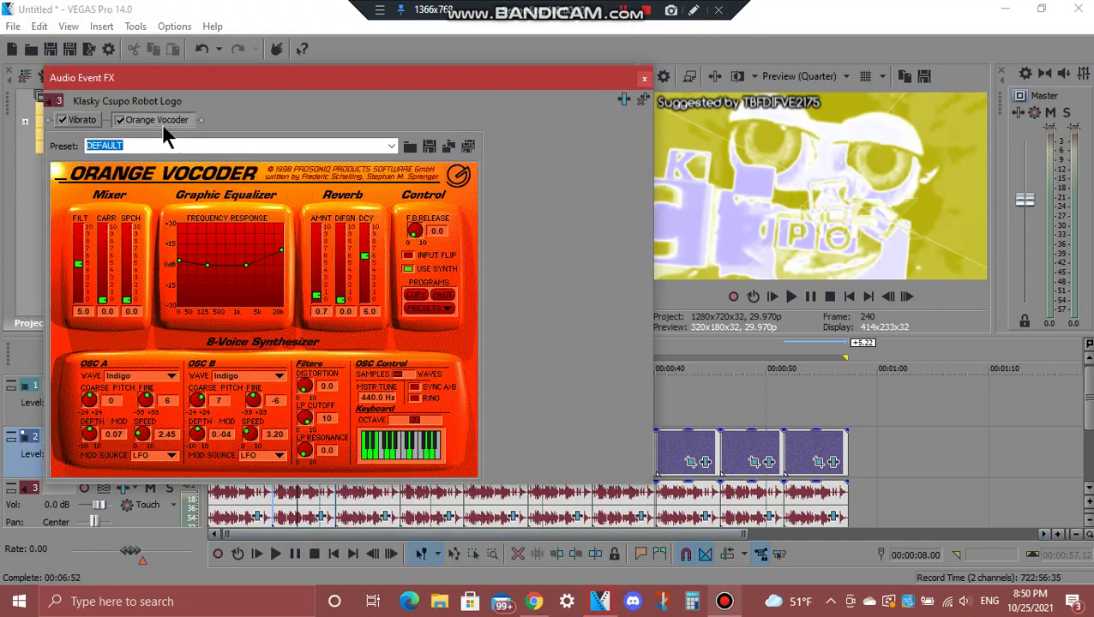
left_click(644, 78)
Step: Examine the third video clip's Gradient Map colour points one by one, plus its Wave and TV Simulator settings
left_click(366, 459)
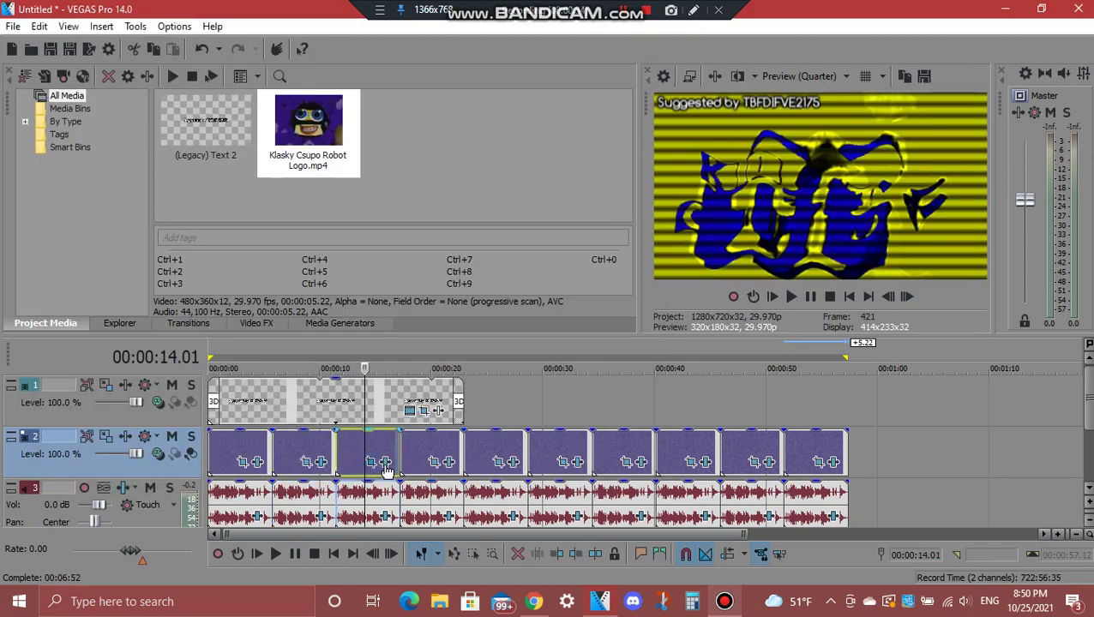
left_click(385, 462)
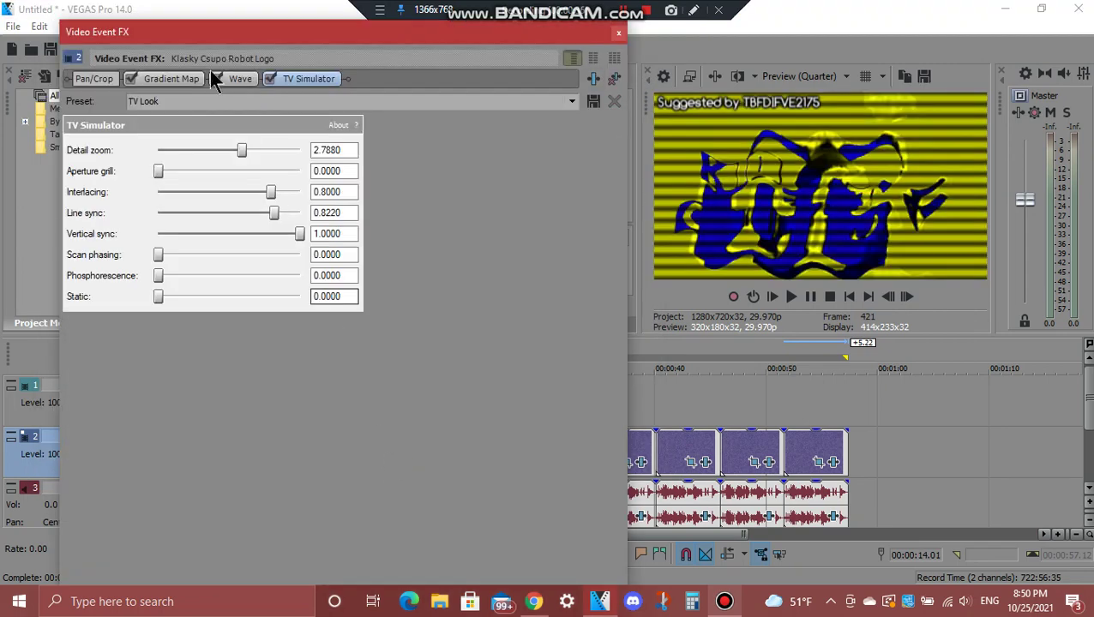
left_click(225, 83)
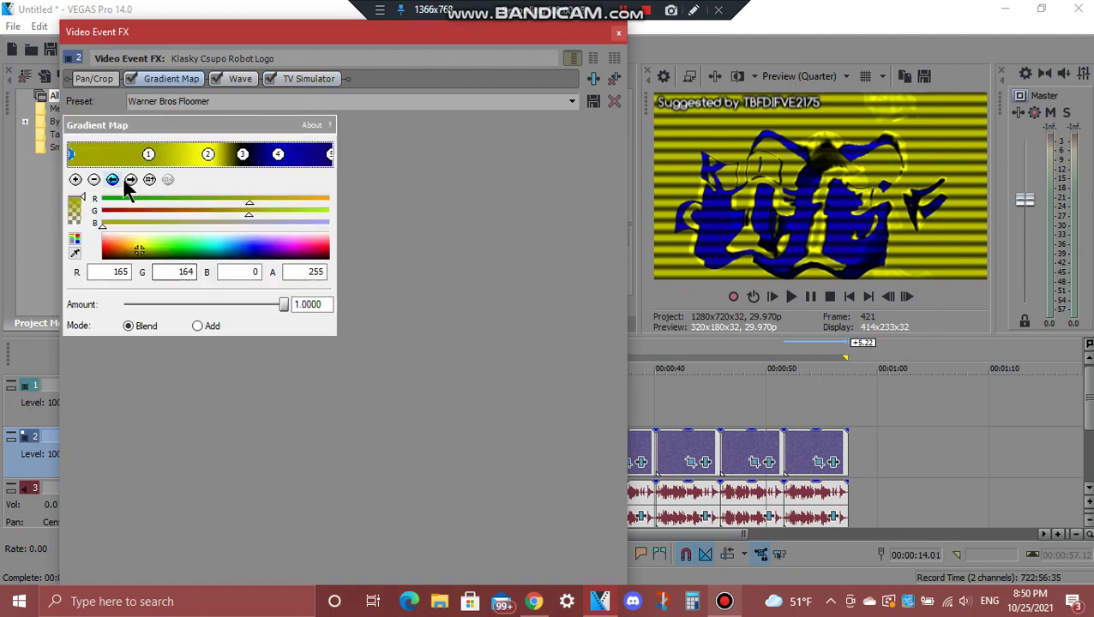
left_click(130, 179)
left_click(127, 181)
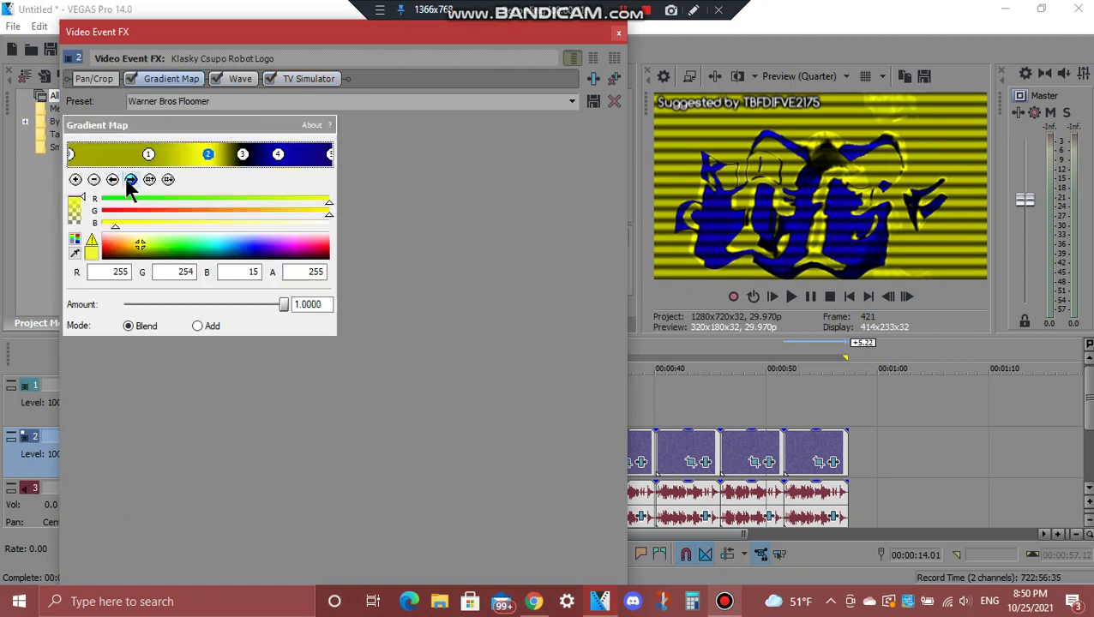
left_click(130, 180)
left_click(131, 180)
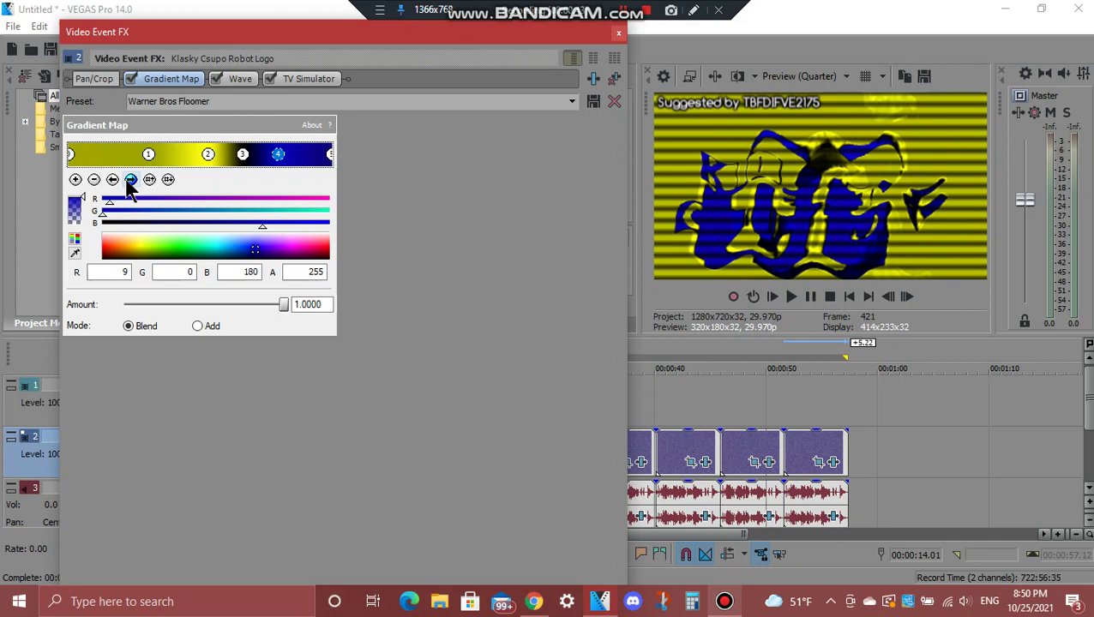
left_click(131, 180)
left_click(246, 76)
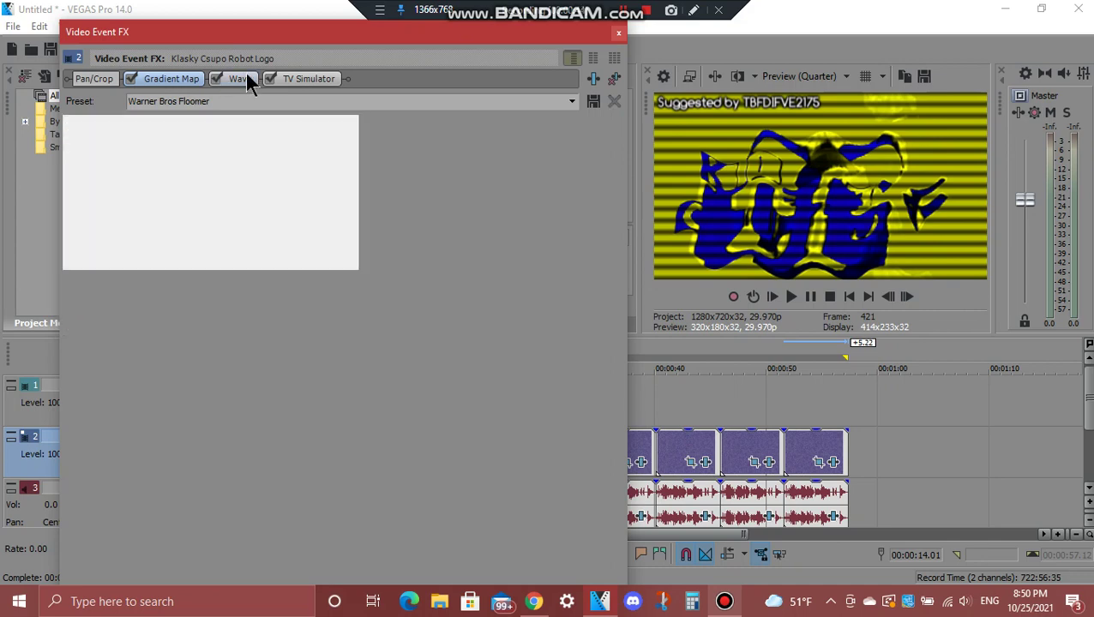
left_click(324, 78)
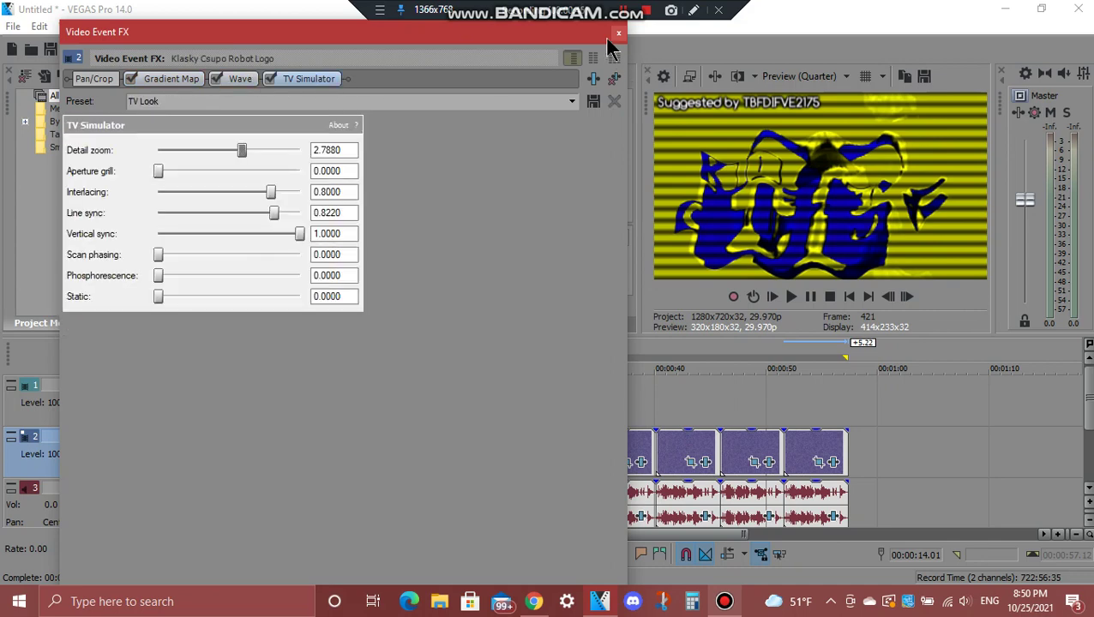
left_click(618, 33)
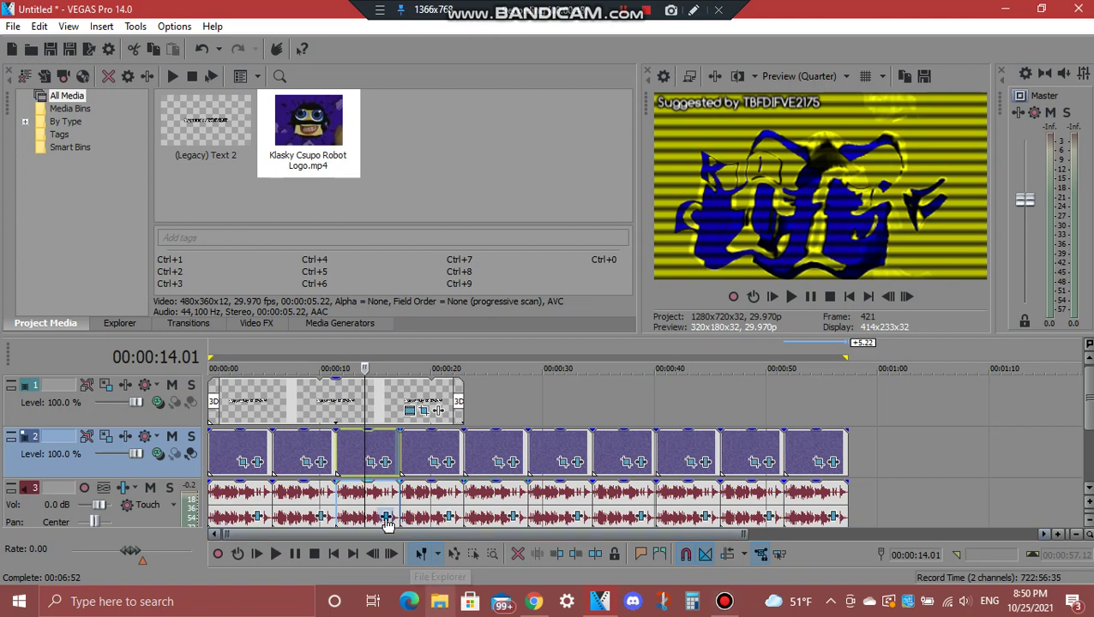
Step: Review the third audio clip's effect chain: Orange Vocoder, Reverb, ExpressFX Delay and IL Vocodex, including its carrier keyboard
left_click(384, 516)
left_click(112, 124)
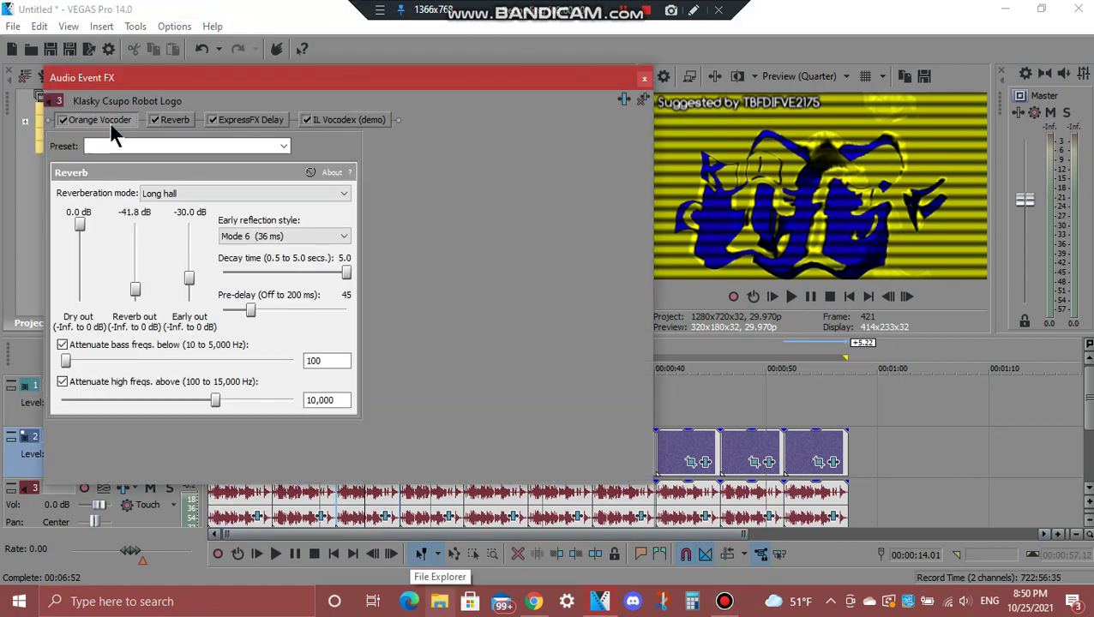
left_click(171, 122)
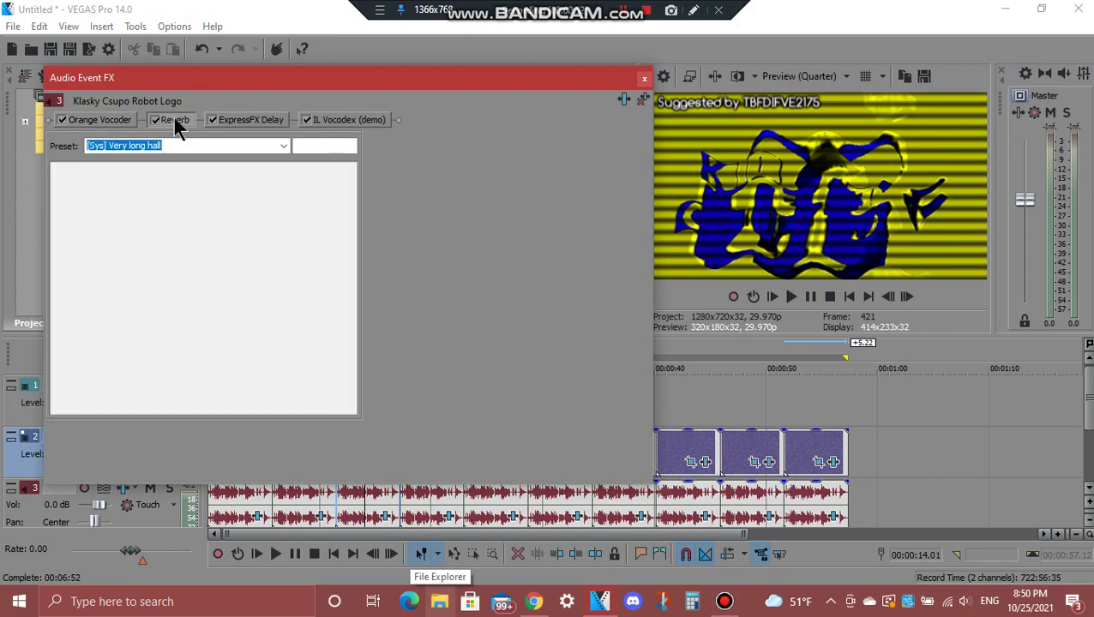
left_click(250, 120)
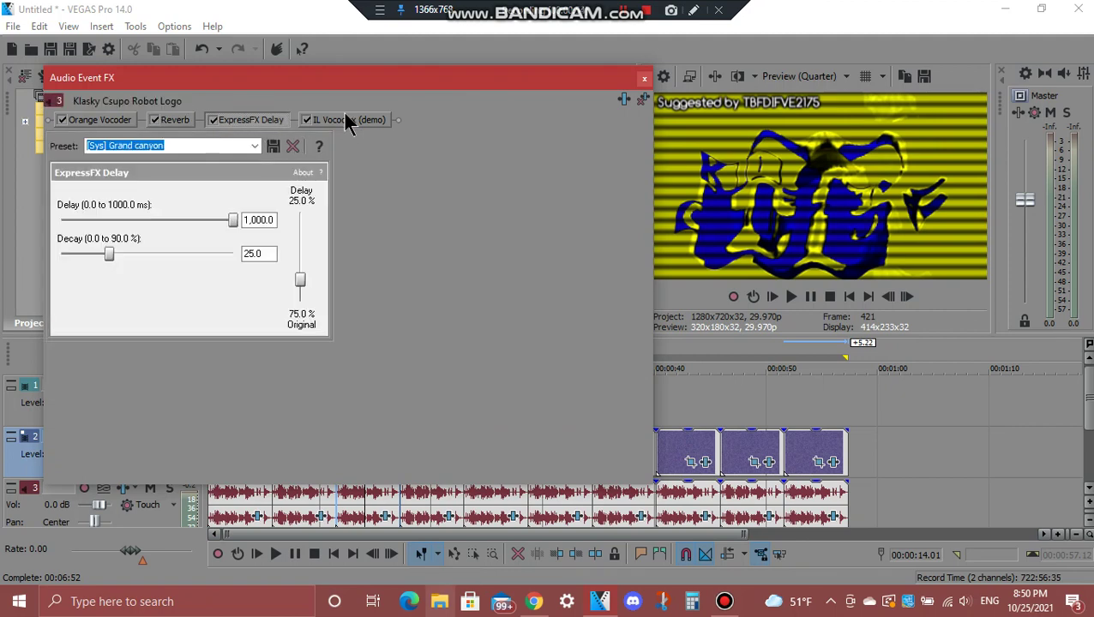
left_click(348, 120)
mouse_move(357, 72)
left_mouse_down()
mouse_move(365, 260)
mouse_move(391, 200)
mouse_move(355, 56)
left_mouse_up()
scroll(527, 174, "down", 3)
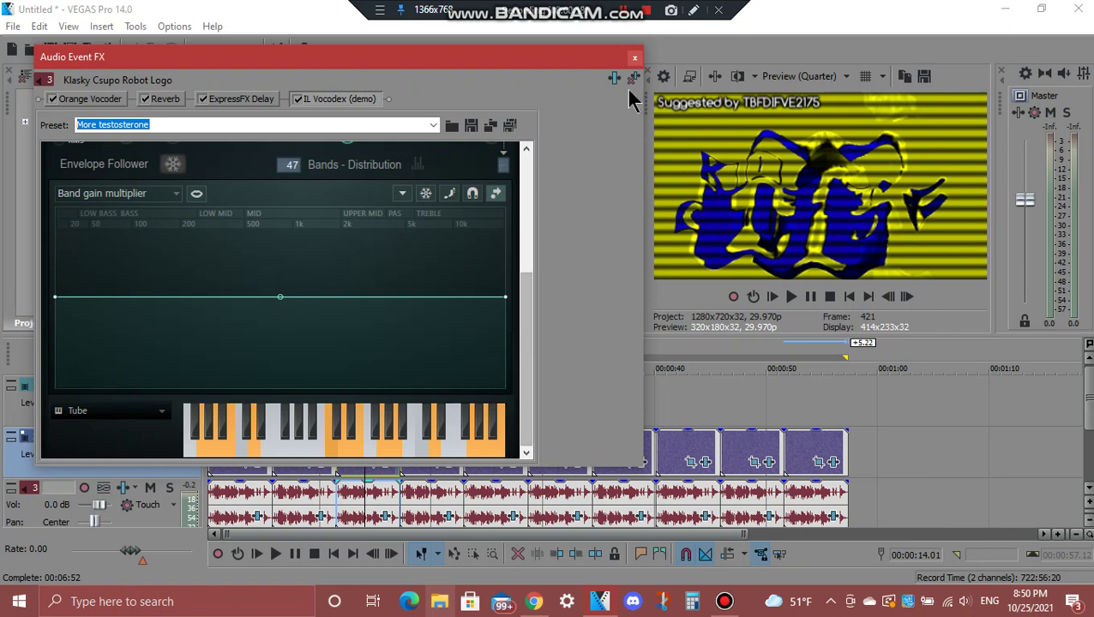
left_click(634, 58)
Step: Check the fourth video clip's two Wave effects, NewBlue ME Active Camera and Glow settings
left_click(433, 458)
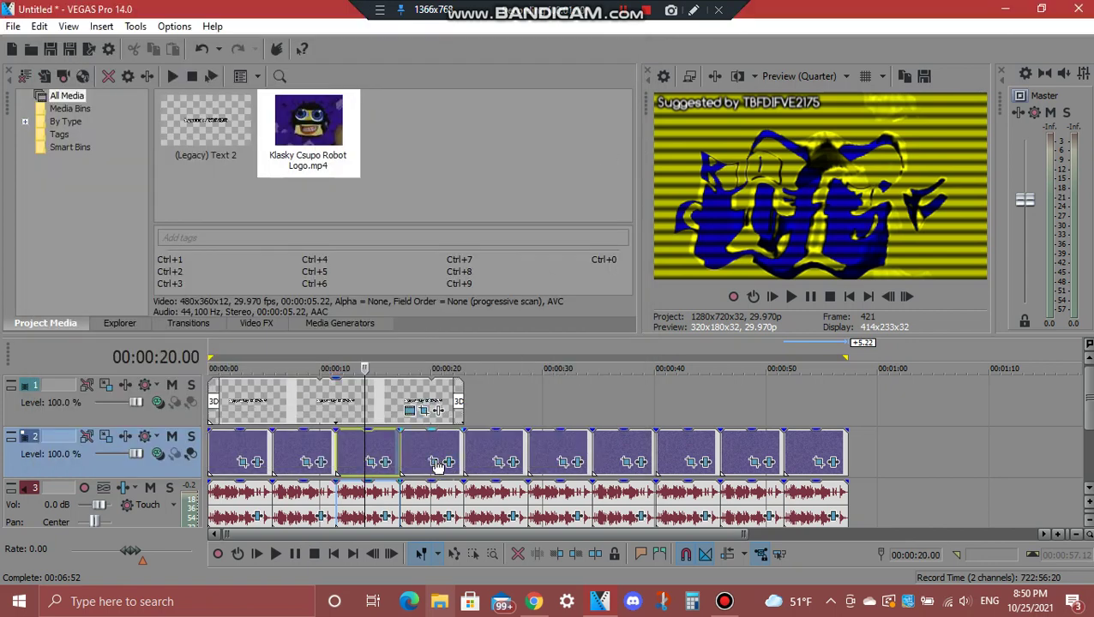
left_click(445, 462)
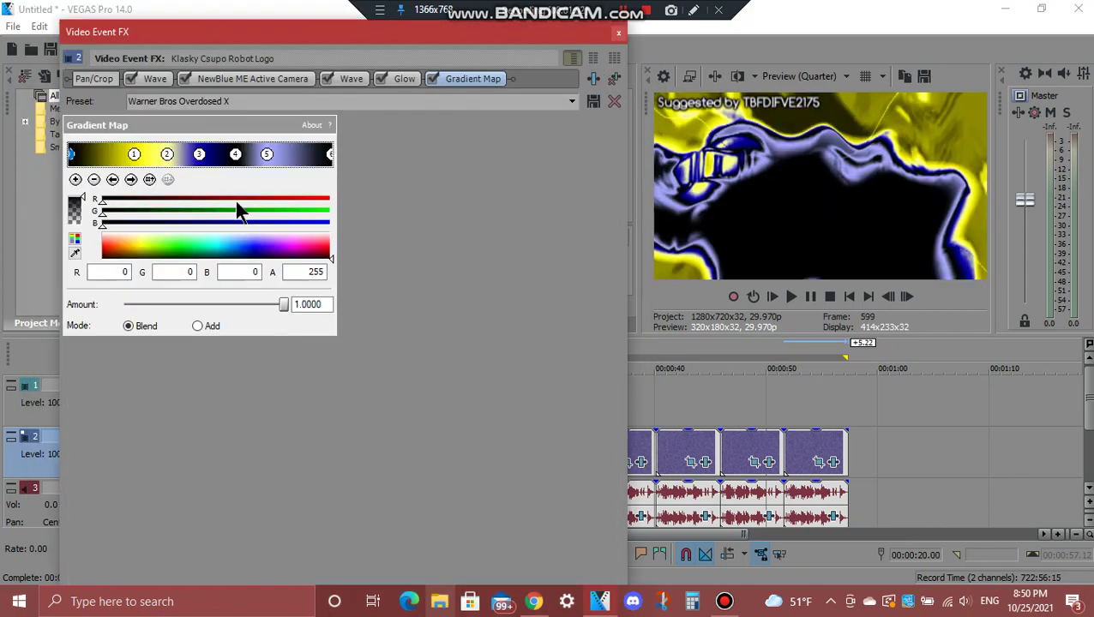
left_click(155, 80)
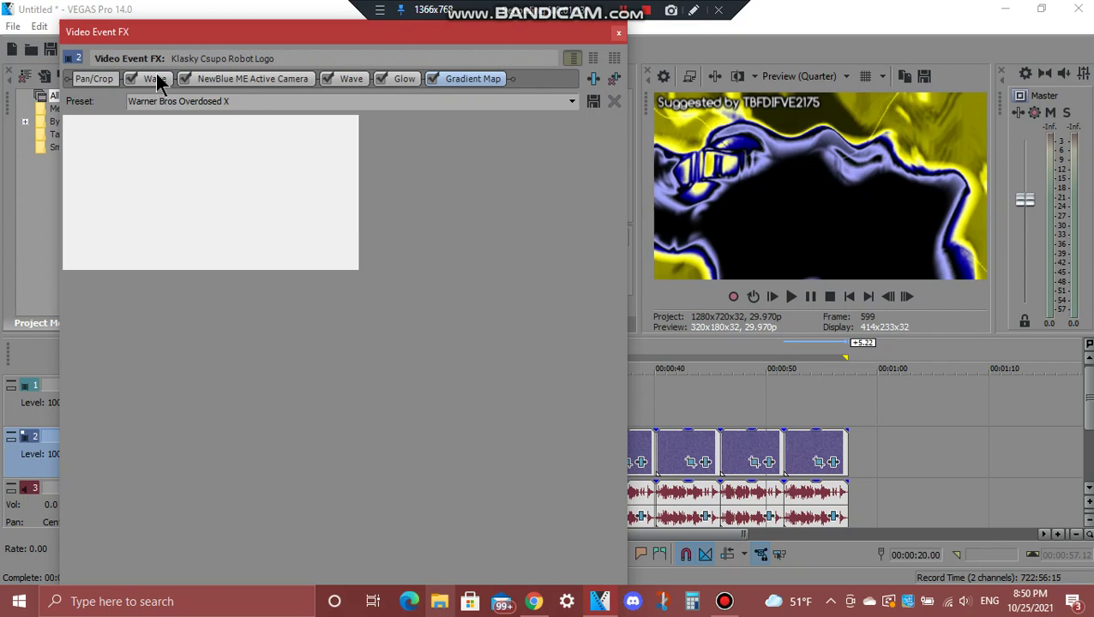
left_click(224, 78)
left_click(356, 80)
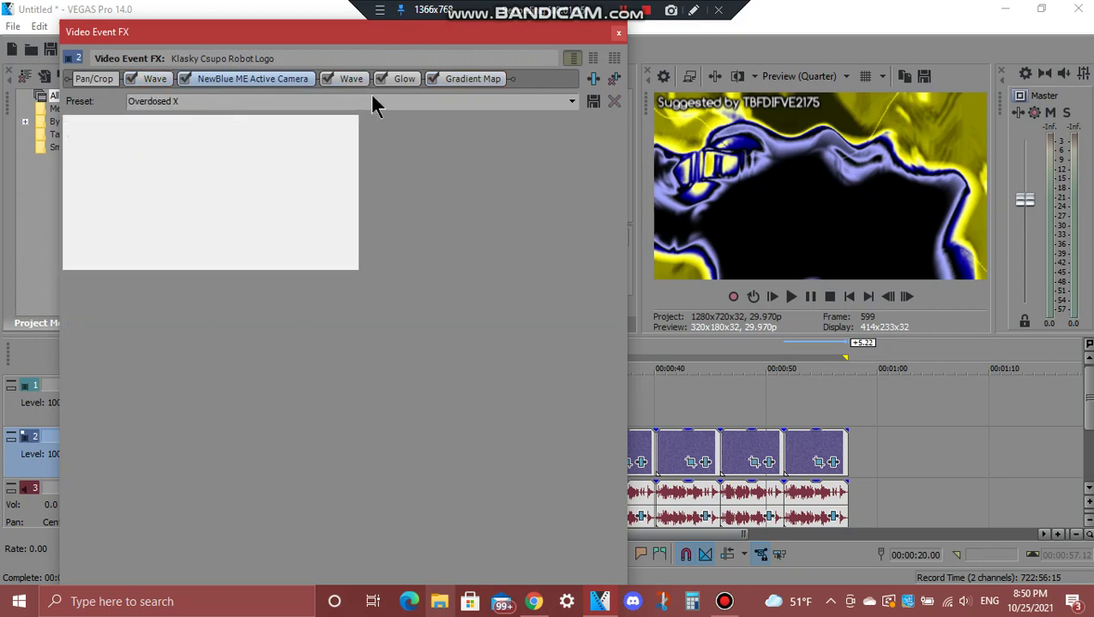
left_click(407, 79)
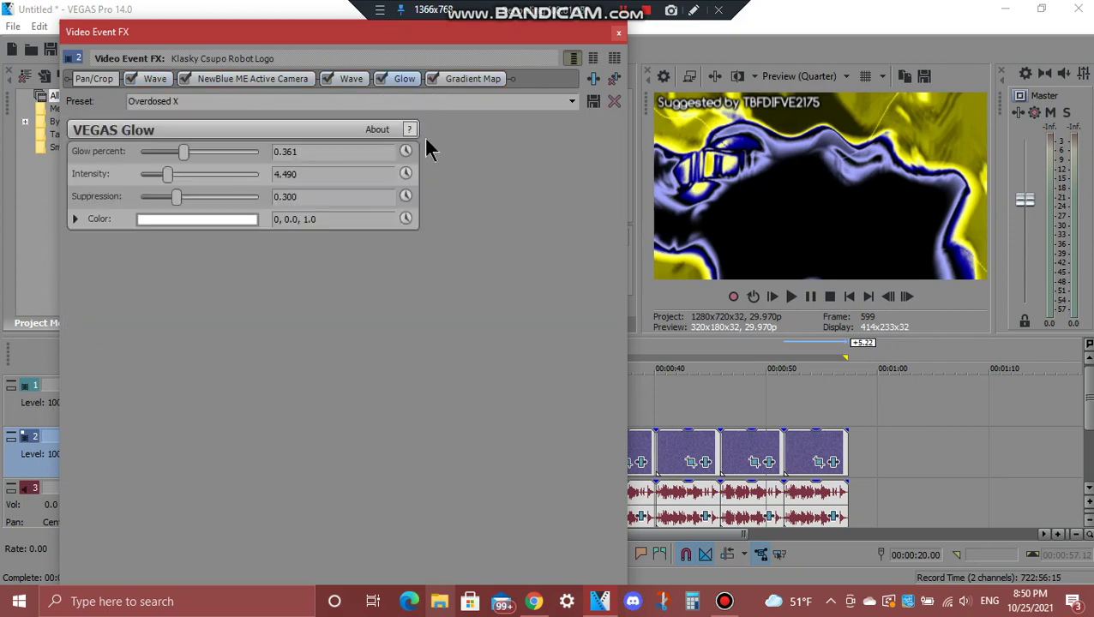
Step: Step through every colour point of the fourth video clip's Gradient Map to examine their RGB values
left_click(461, 81)
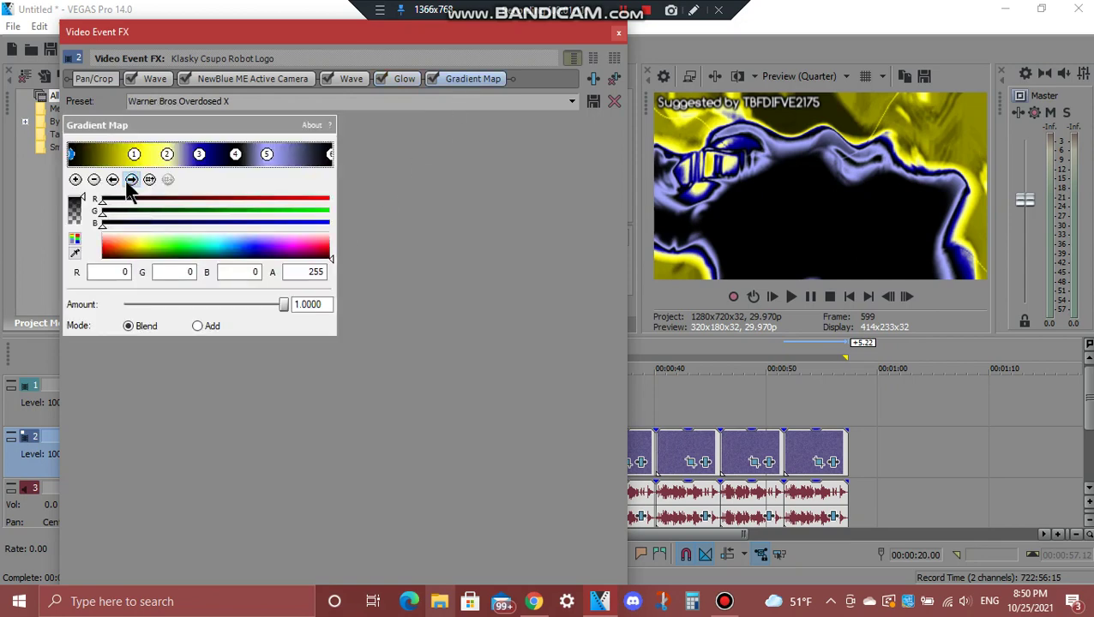
left_click(130, 180)
left_click(130, 180)
left_click(131, 180)
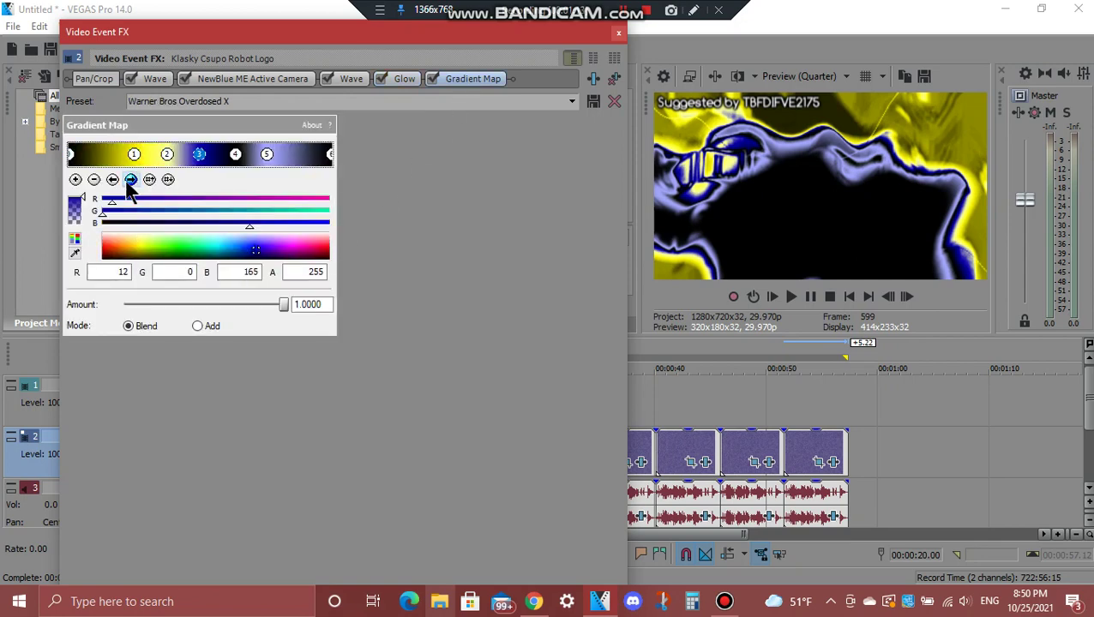
left_click(130, 180)
left_click(131, 180)
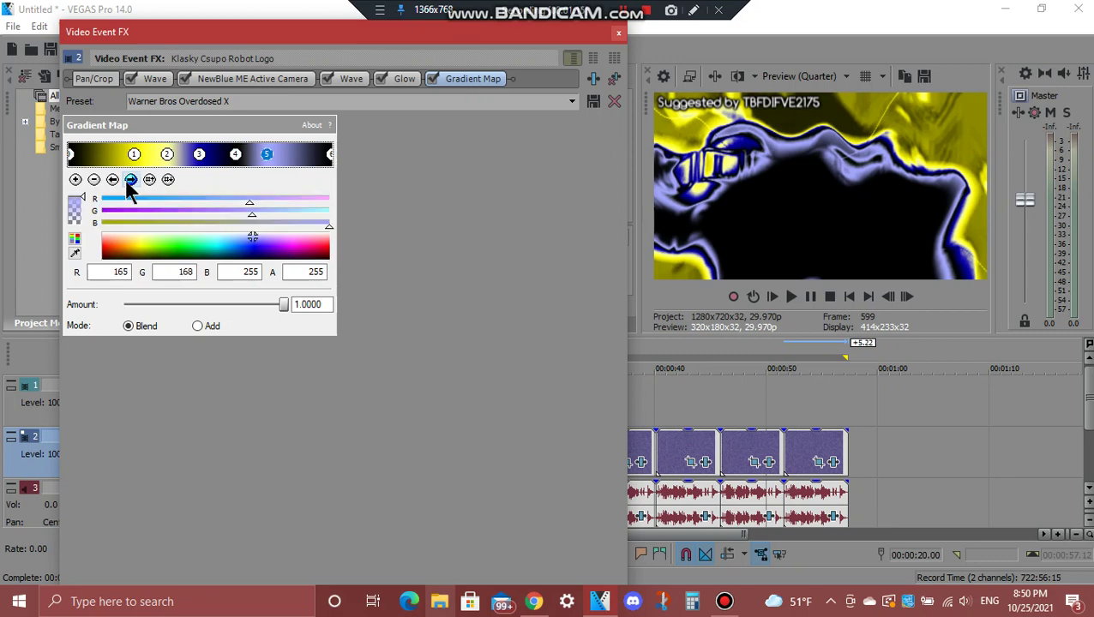
left_click(130, 180)
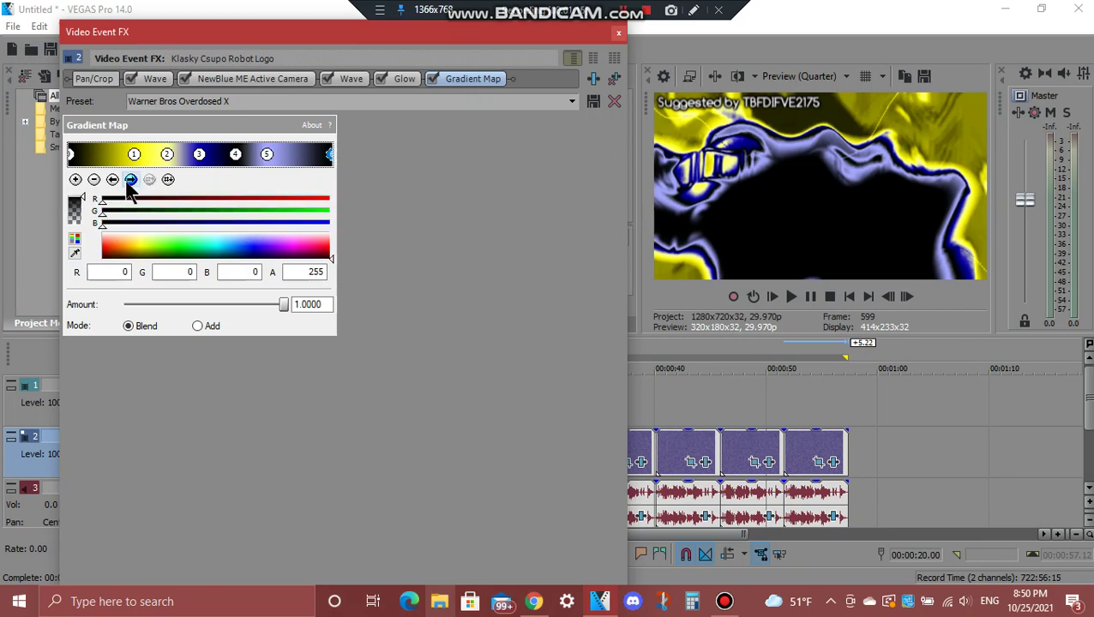
left_click(620, 36)
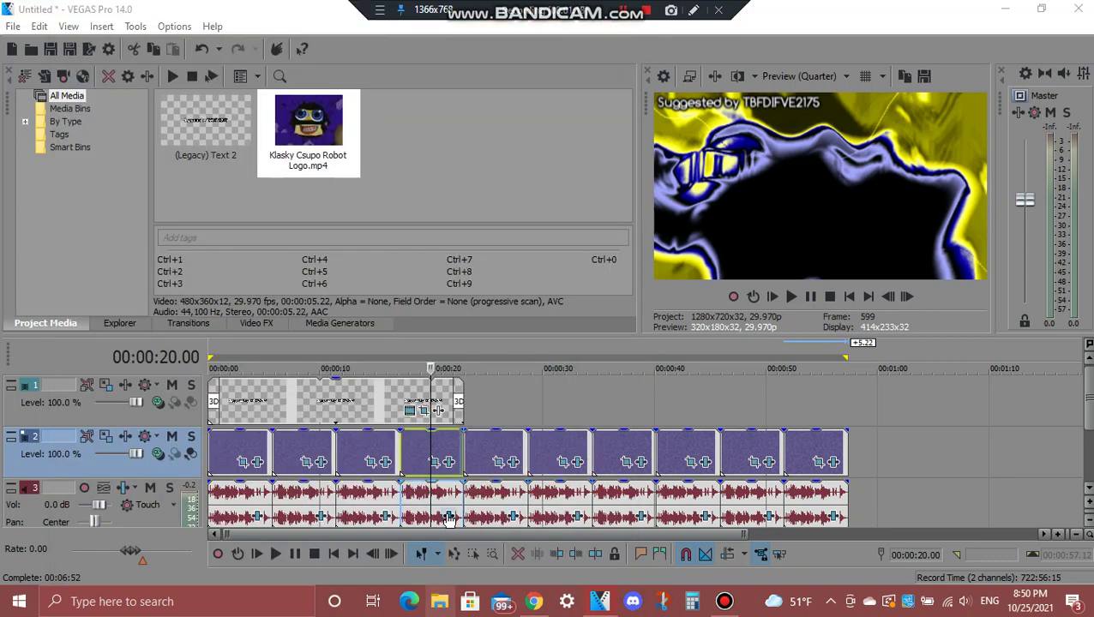
Step: Review the fourth audio clip's Resonant Filter and IL Vocodex settings, including the vocoder's carrier keyboard
left_click(447, 517)
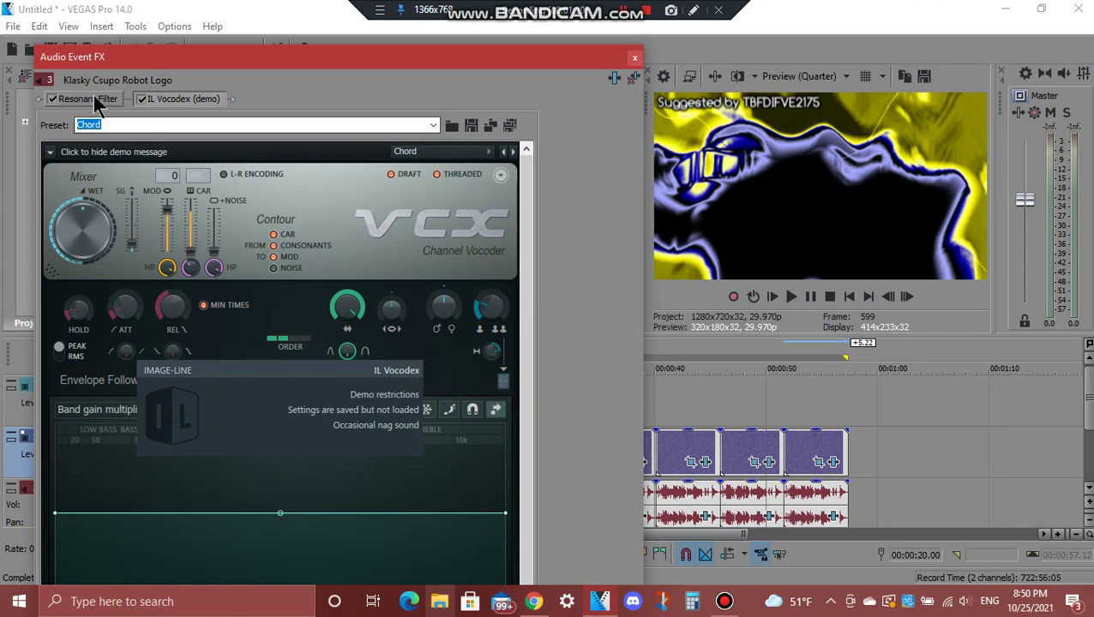
left_click(93, 99)
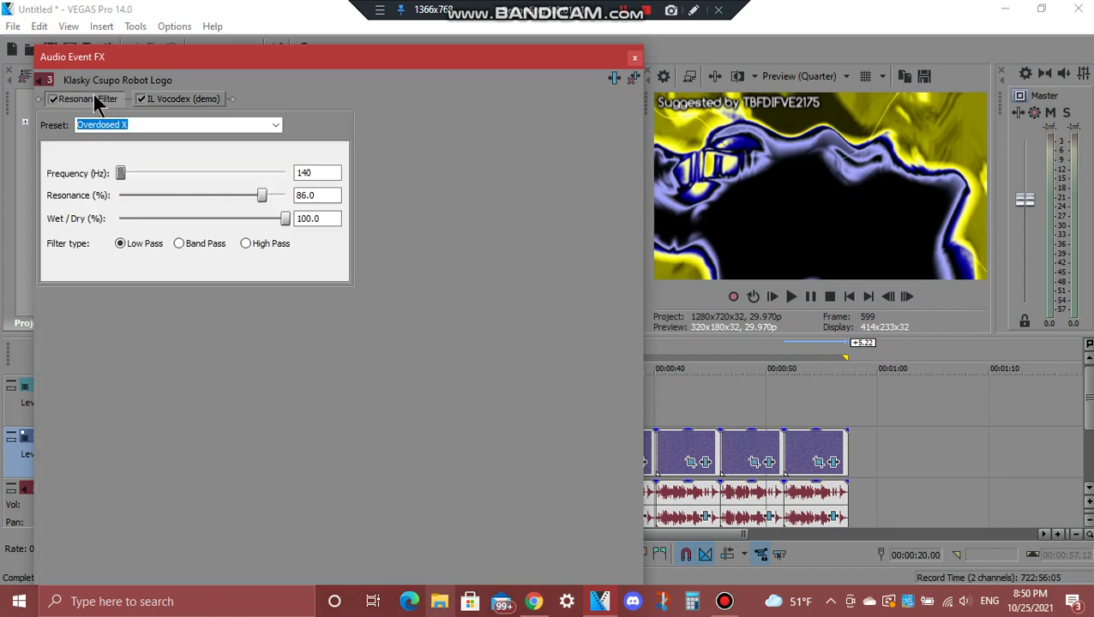
left_click(195, 99)
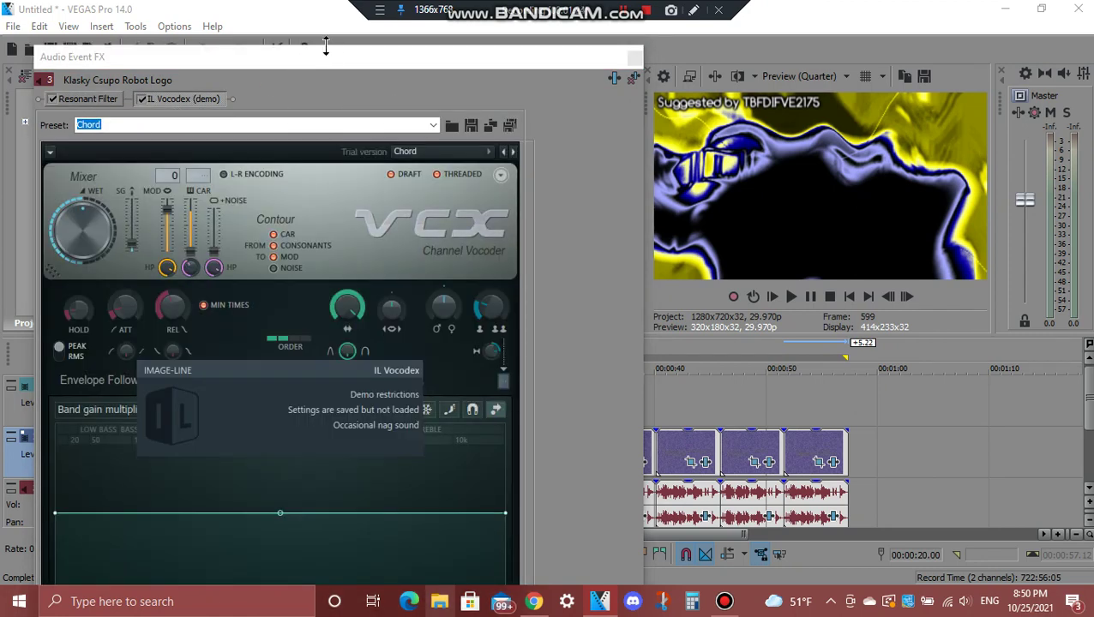
mouse_move(327, 43)
left_mouse_down()
mouse_move(354, 263)
mouse_move(341, 47)
left_mouse_up()
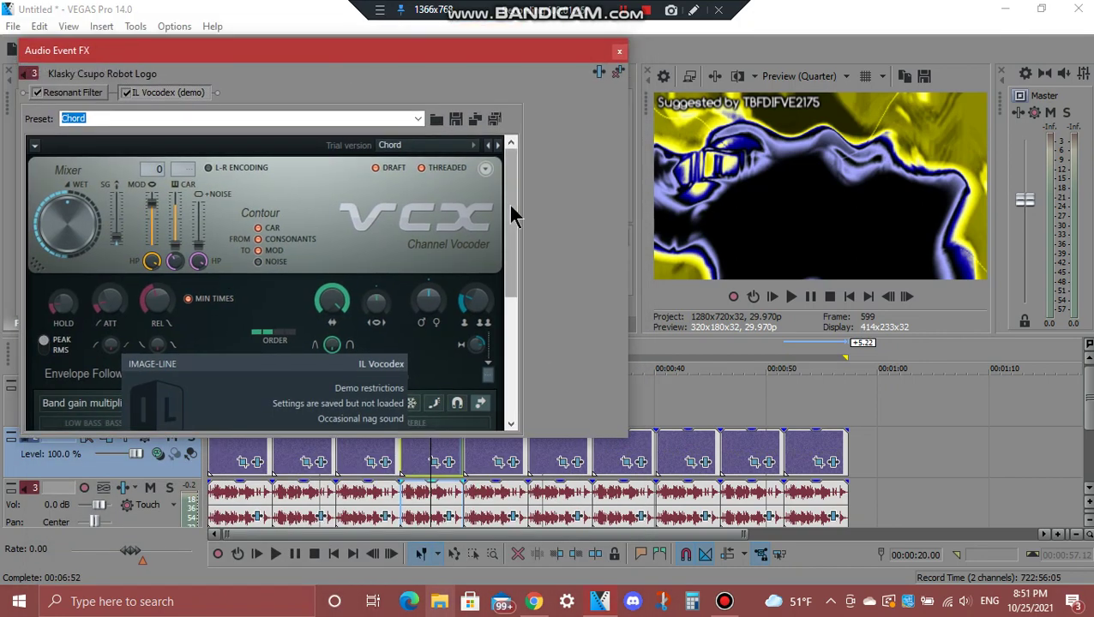
left_click_drag(513, 214, 538, 431)
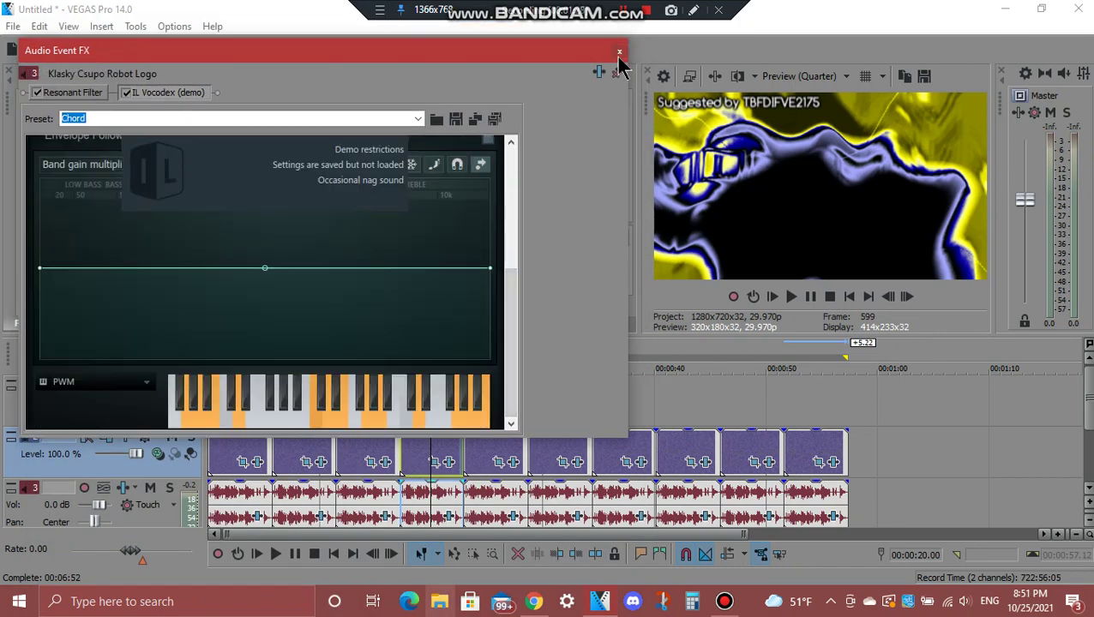
left_click(619, 51)
Step: Check the fifth video clip's Rays and Glint effect settings
left_click(490, 447)
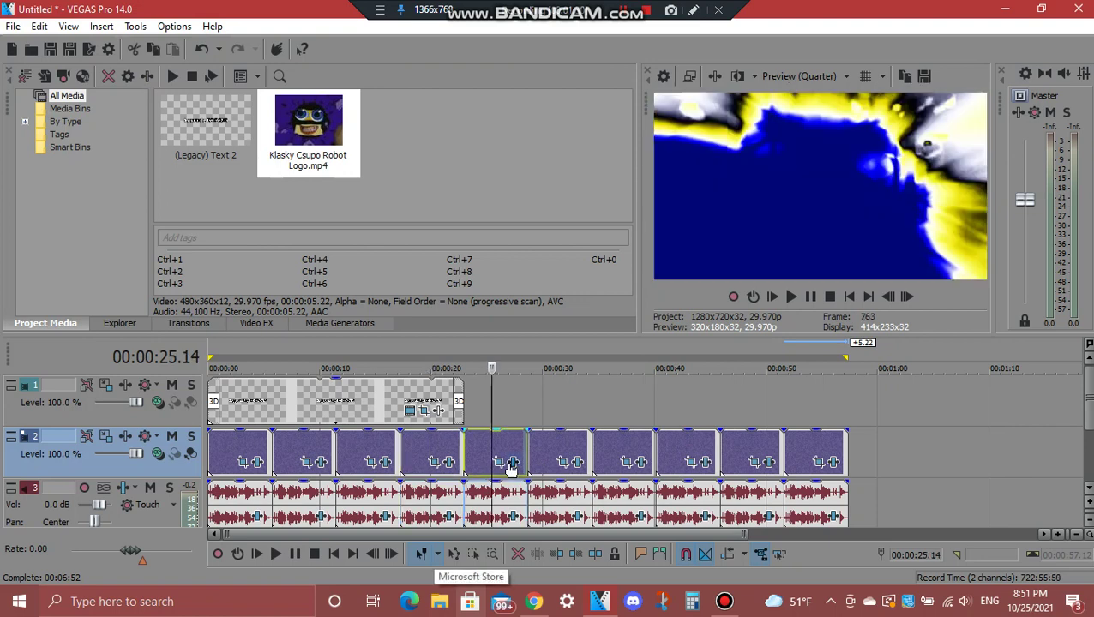
left_click(512, 463)
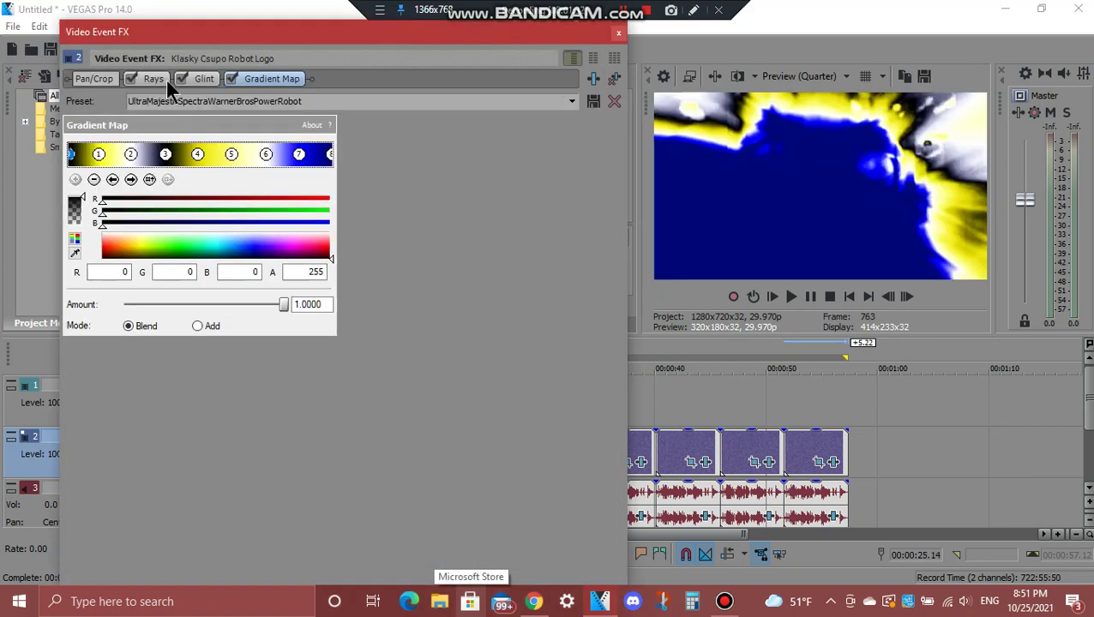
left_click(156, 79)
left_click(203, 78)
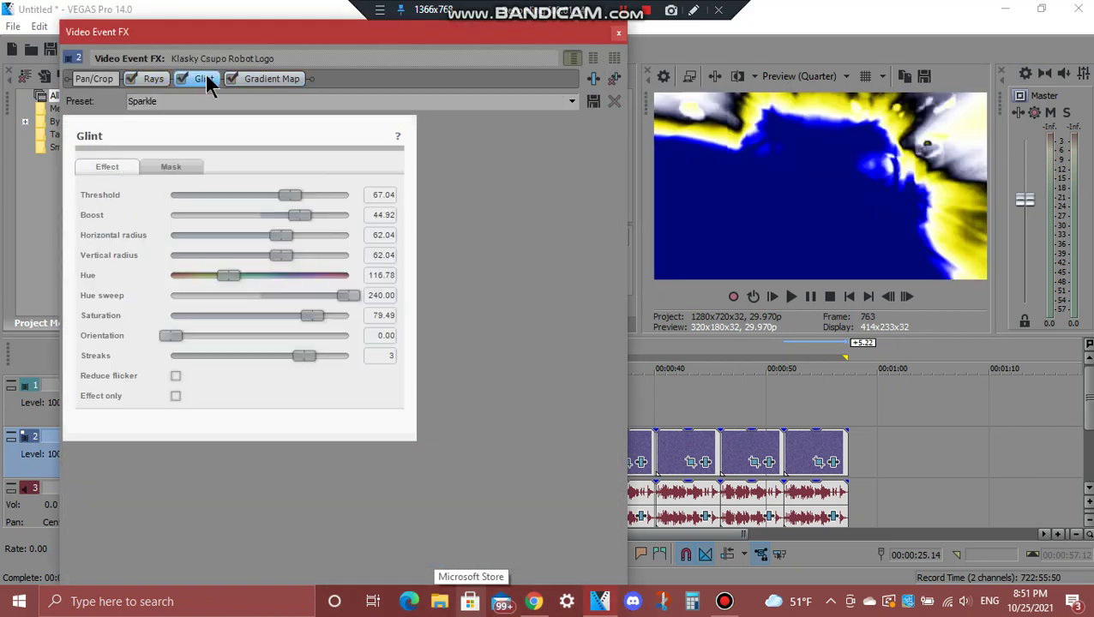
Step: Step through all colour points of the fifth video clip's Gradient Map to examine their RGB values
left_click(272, 78)
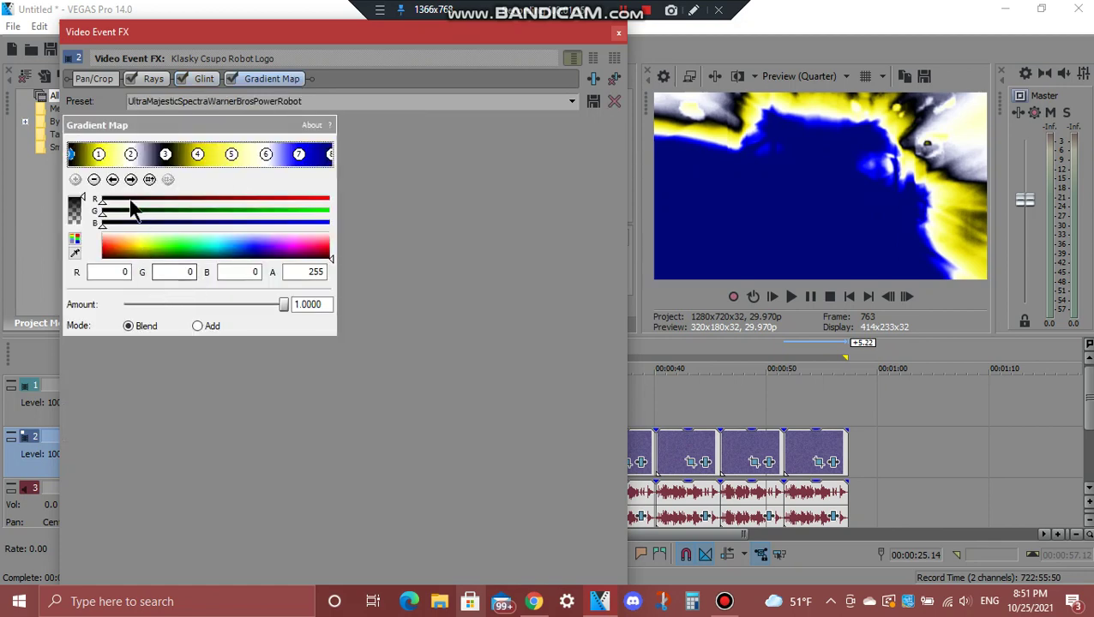
left_click(131, 180)
left_click(131, 180)
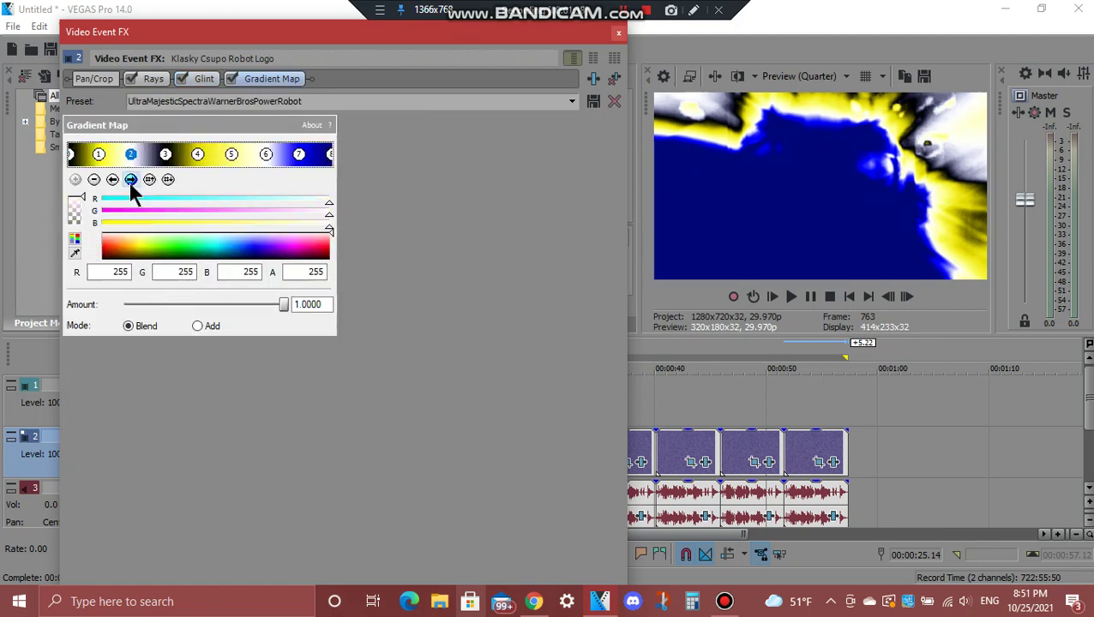
left_click(130, 180)
left_click(130, 181)
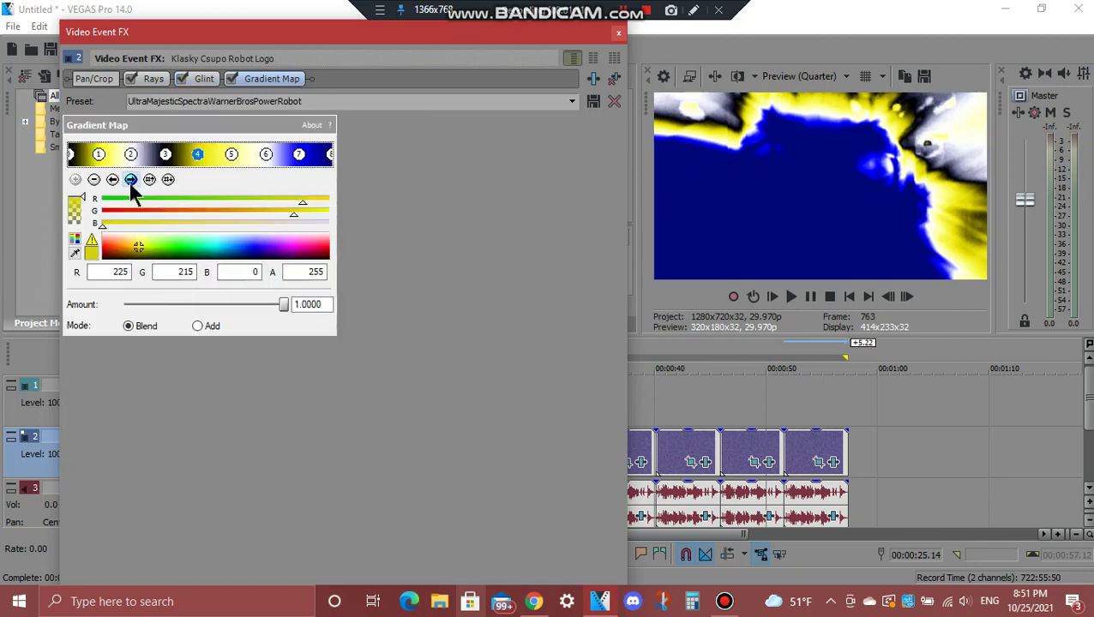
left_click(130, 180)
left_click(131, 180)
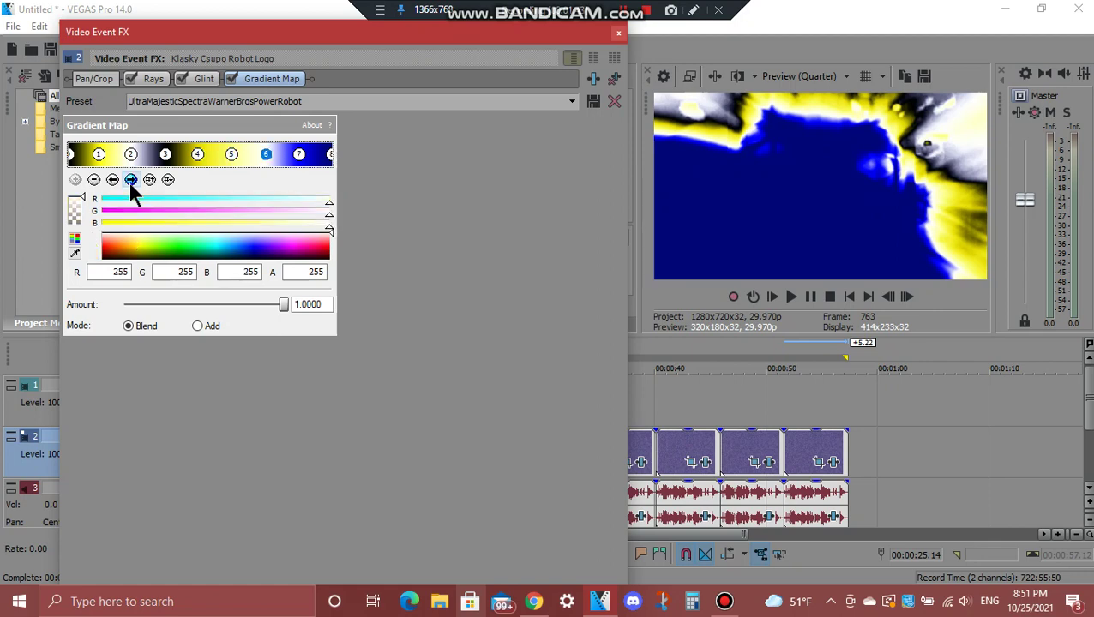
left_click(130, 180)
left_click(131, 180)
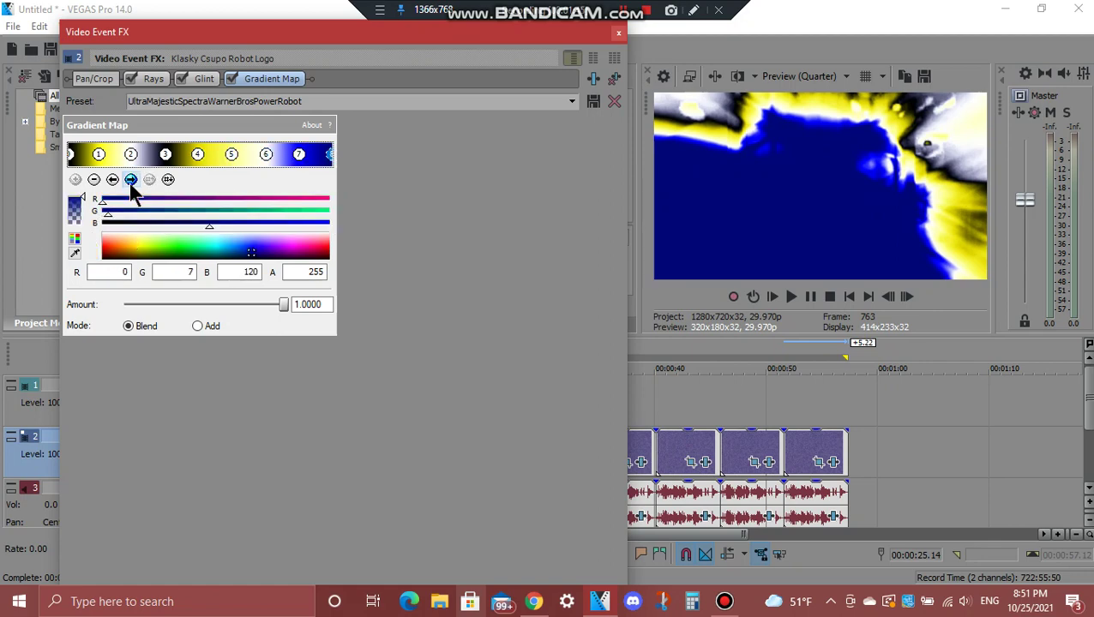
left_click(618, 34)
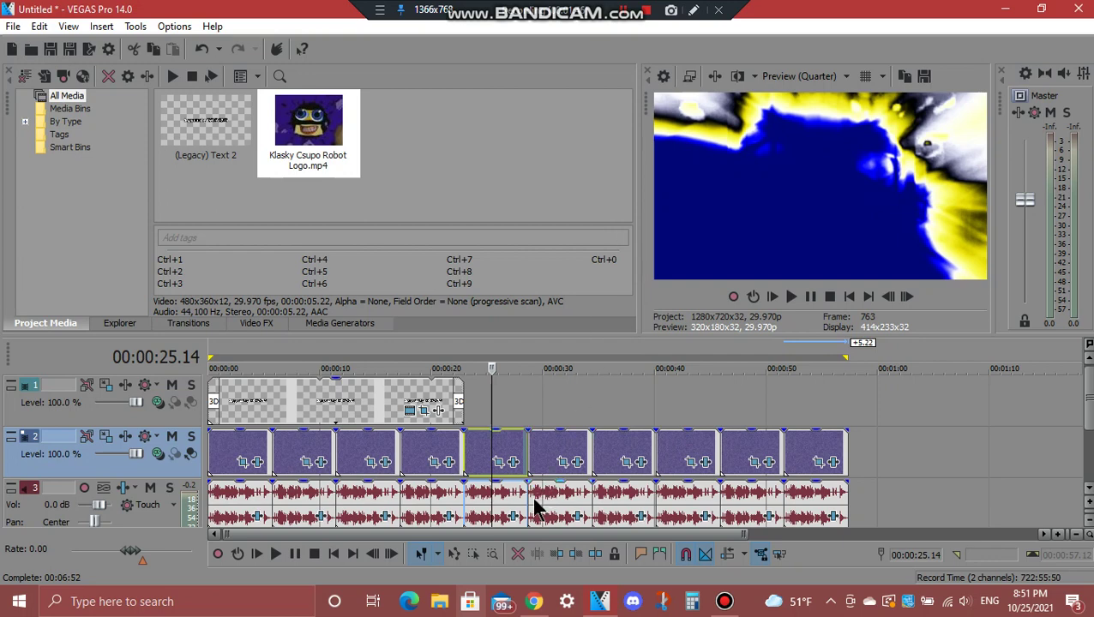
Step: Review the fifth audio clip's IL Vocodex settings, from the mixer down to the carrier keyboard
left_click(513, 517)
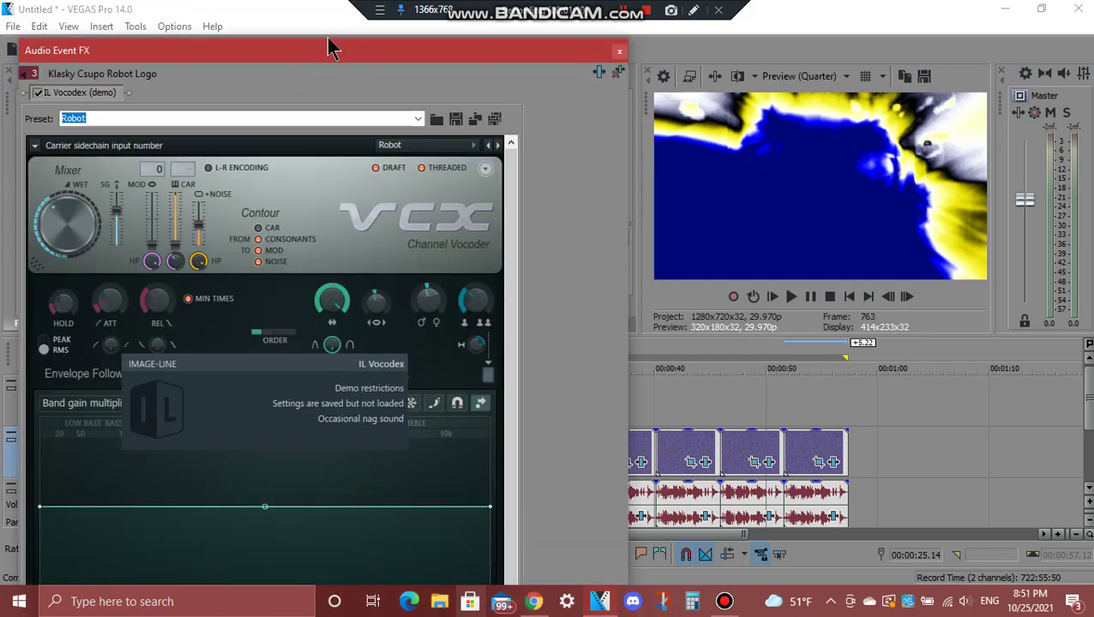
left_click_drag(327, 38, 334, 92)
left_click_drag(511, 244, 510, 413)
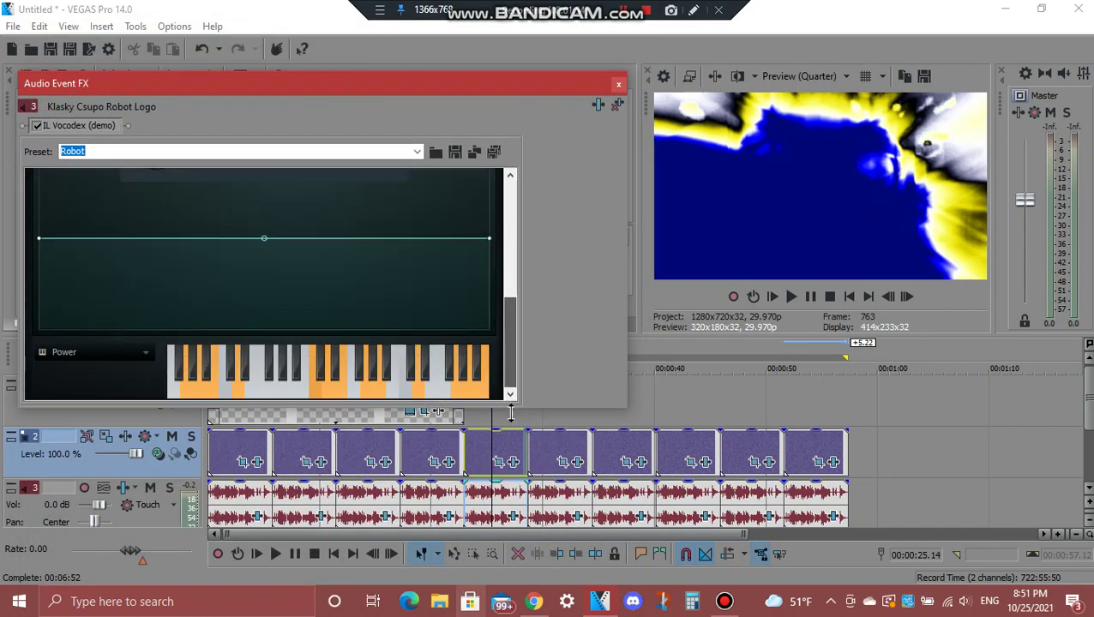
left_click(618, 83)
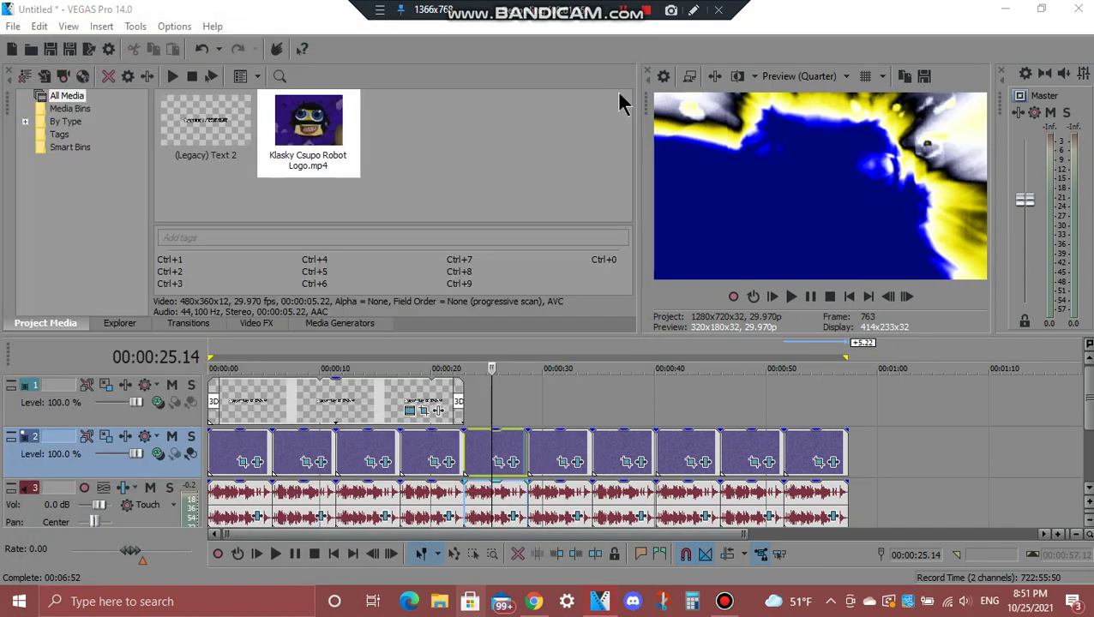
Step: Check the sixth video clip's two Swirl effects and its Rays settings
left_click(554, 460)
left_click(578, 463)
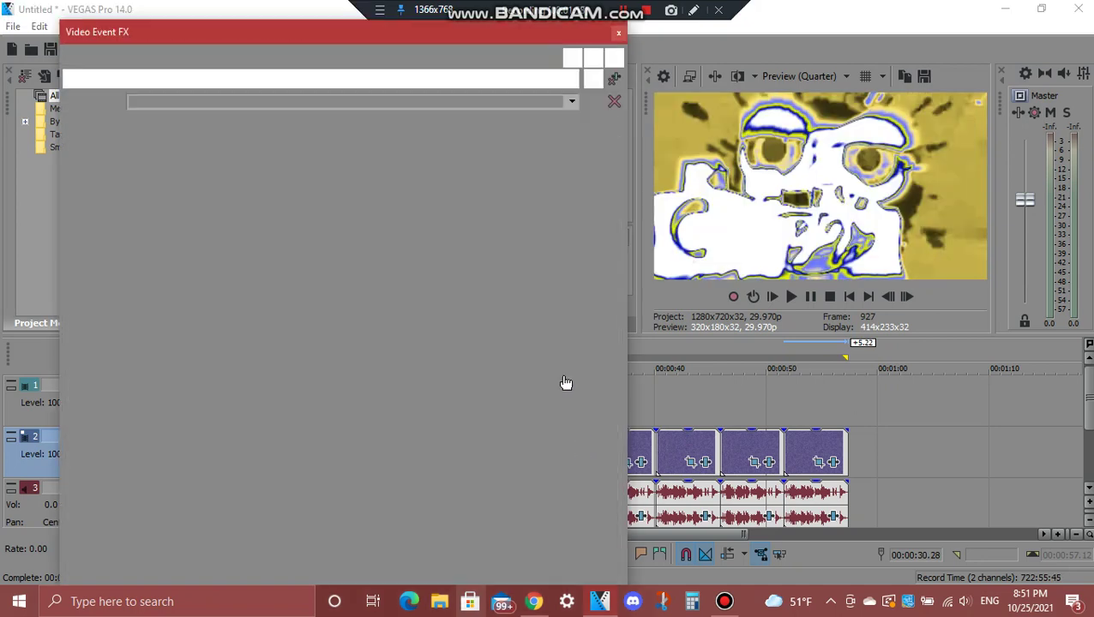
left_click(163, 80)
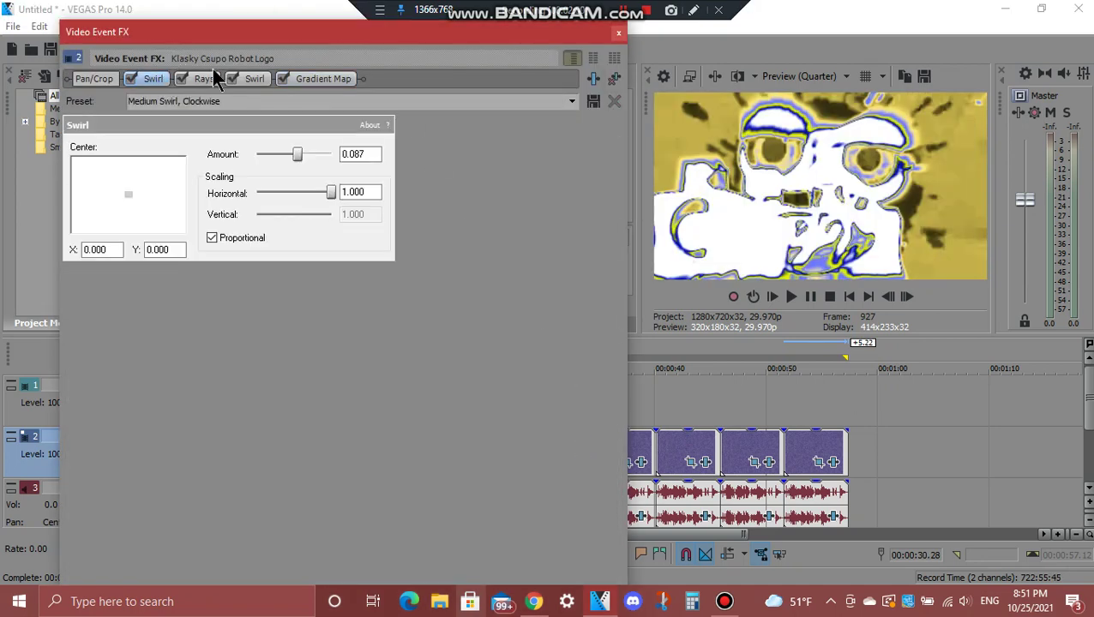
left_click(204, 80)
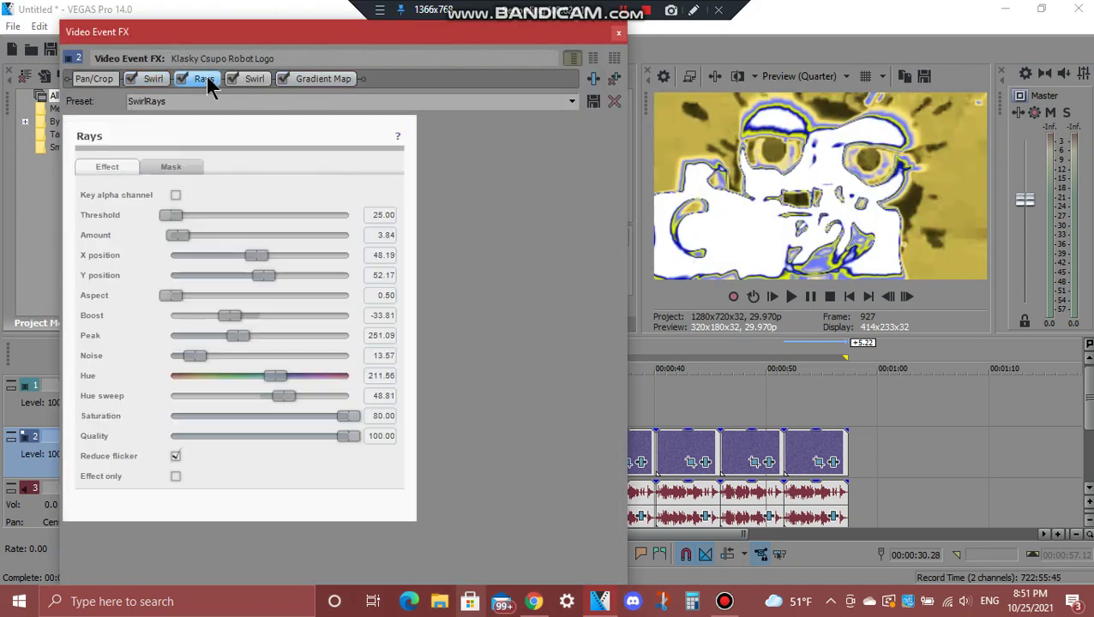
left_click(252, 79)
Step: Examine each colour point's RGB values in the sixth video clip's Gradient Map
left_click(304, 77)
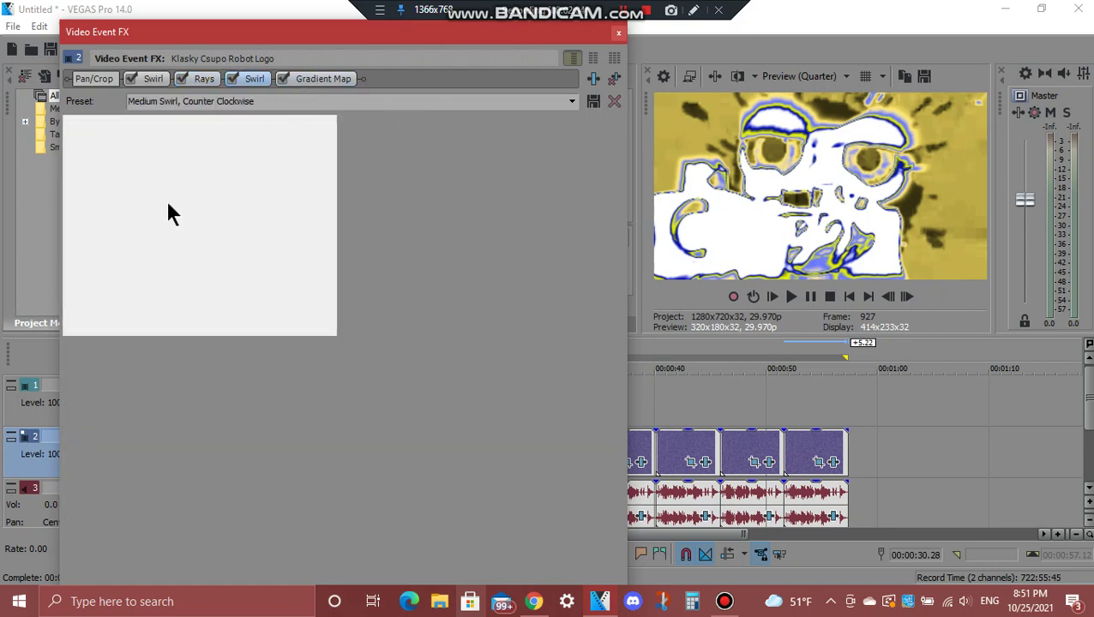
left_click(131, 180)
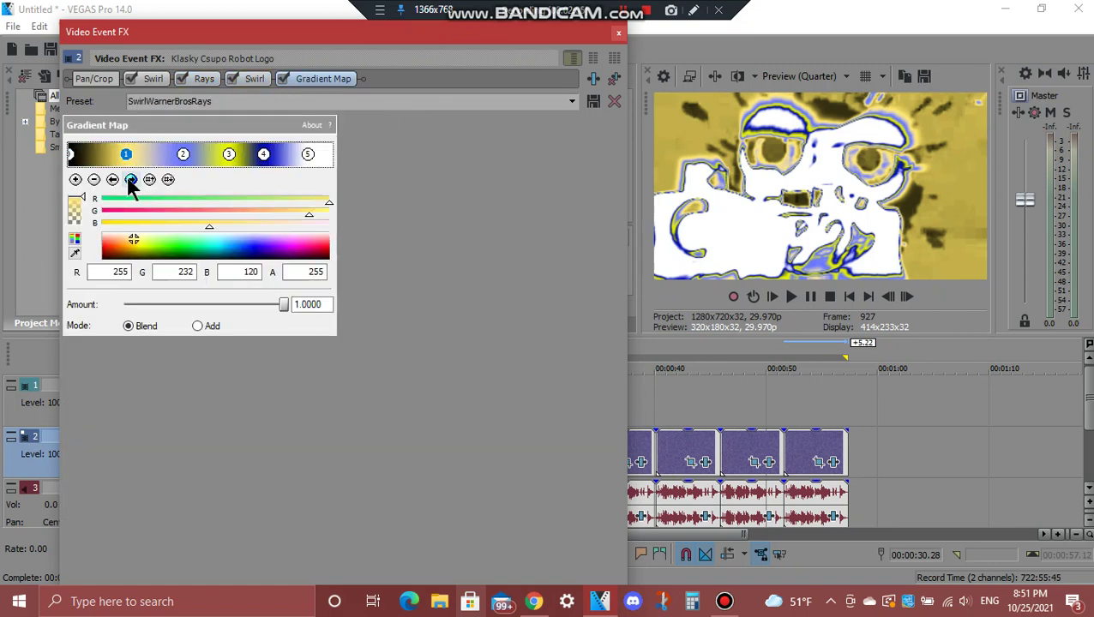
left_click(131, 180)
left_click(130, 180)
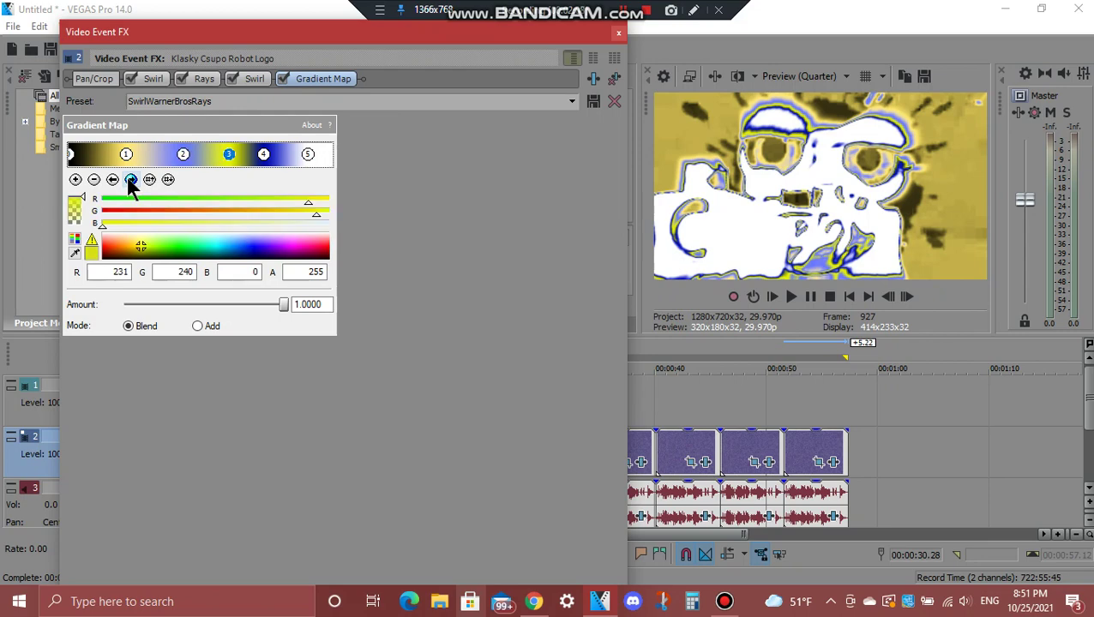
left_click(130, 180)
left_click(130, 180)
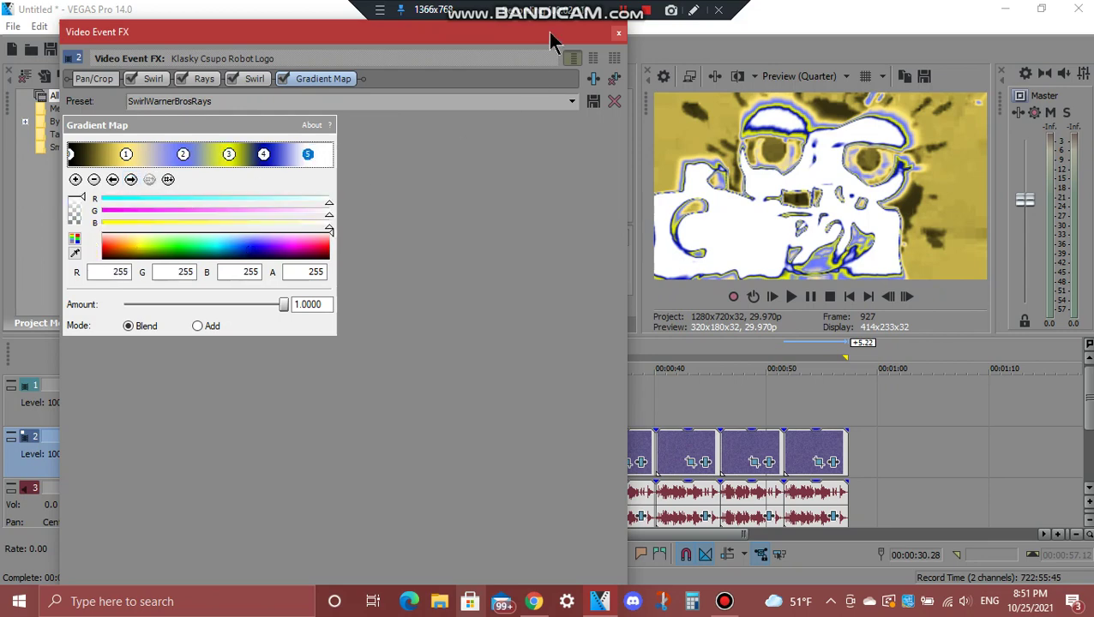
left_click(619, 40)
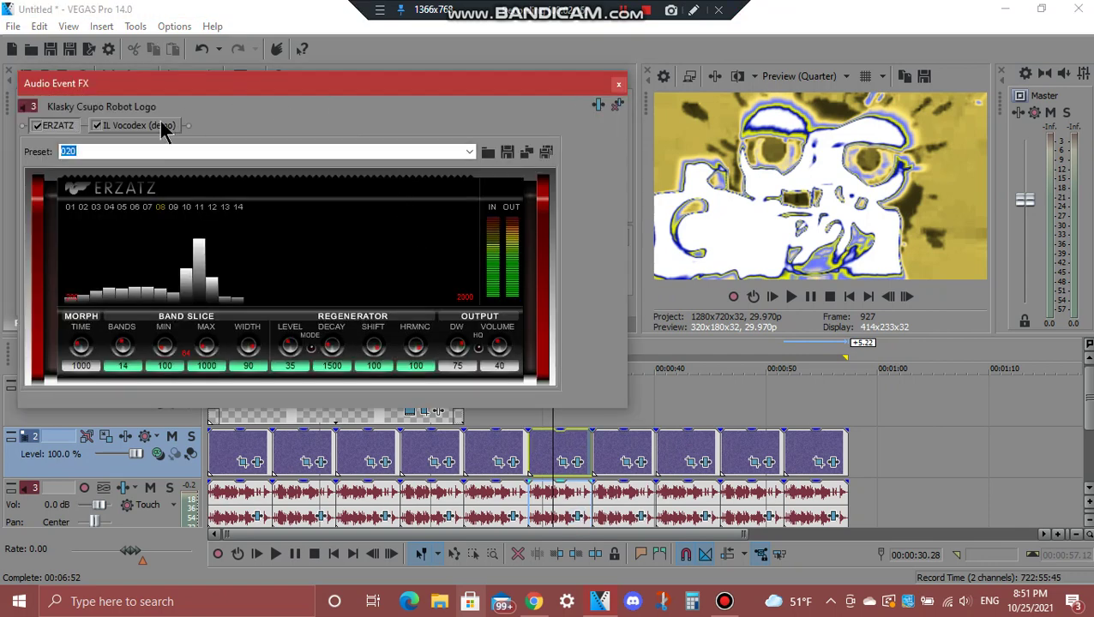
Step: Review the sixth audio clip's IL Vocodex settings after its ERZATZ effect, including the carrier keyboard
left_click(161, 123)
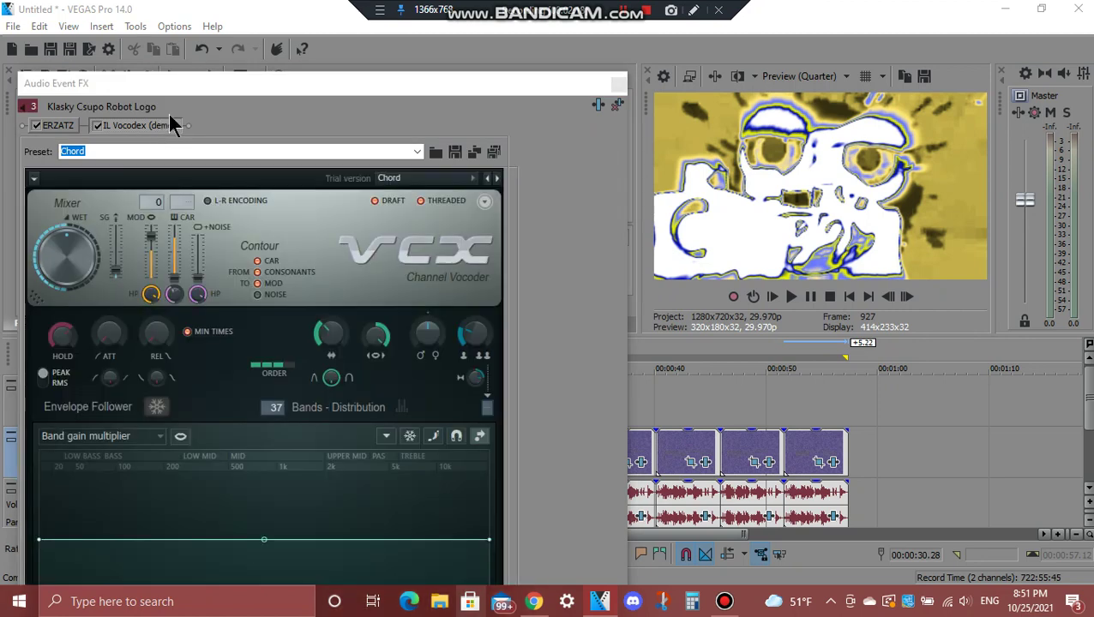
mouse_move(307, 73)
left_mouse_down()
mouse_move(296, 278)
mouse_move(315, 182)
mouse_move(313, 82)
left_mouse_up()
left_click_drag(511, 265, 532, 366)
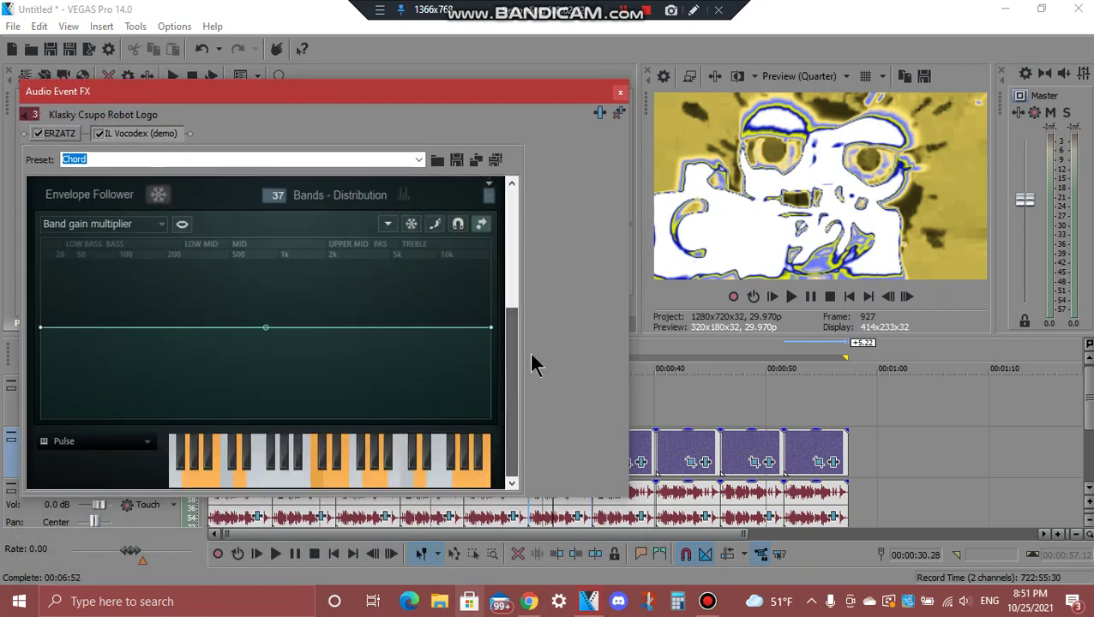
left_click(621, 91)
Step: Check the seventh video clip's Rays and NewBlue LE Starlight settings
left_click(621, 459)
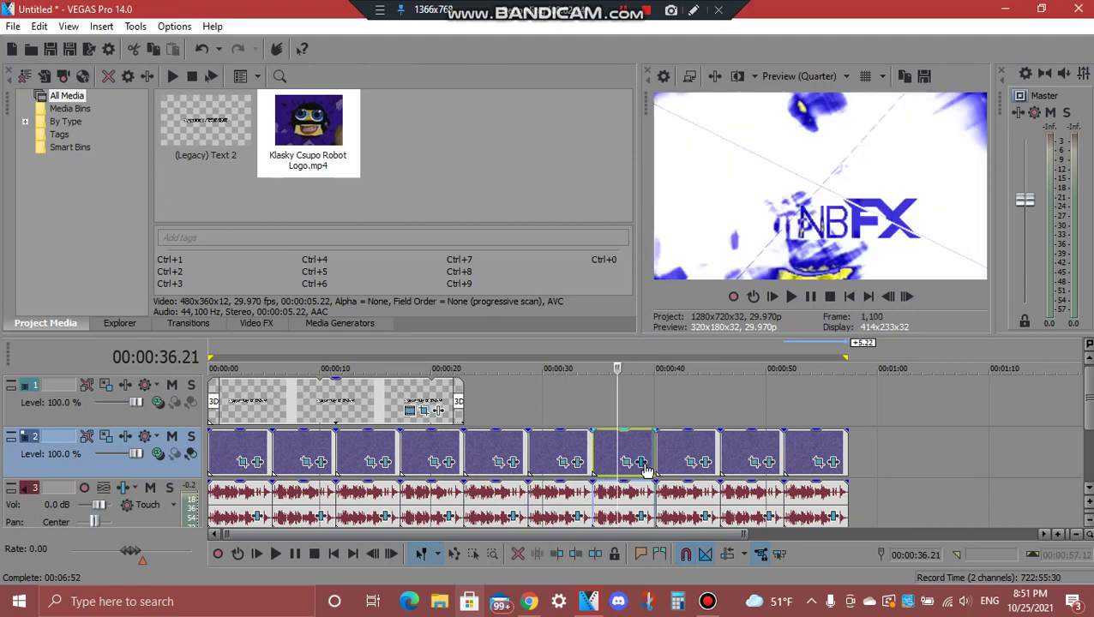
left_click(641, 462)
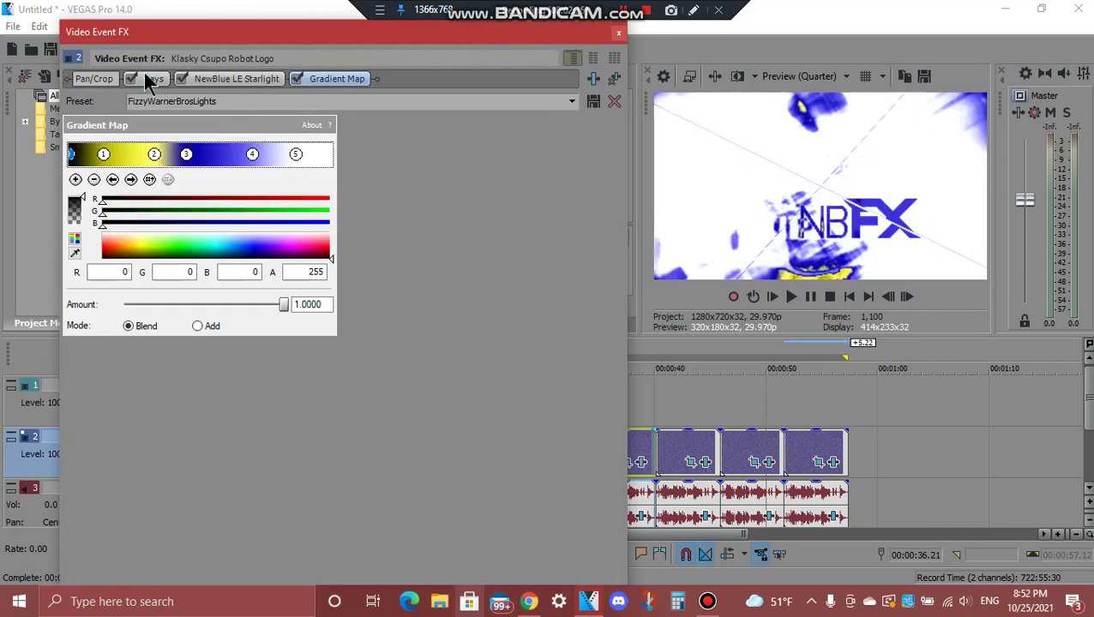
left_click(150, 78)
left_click(239, 77)
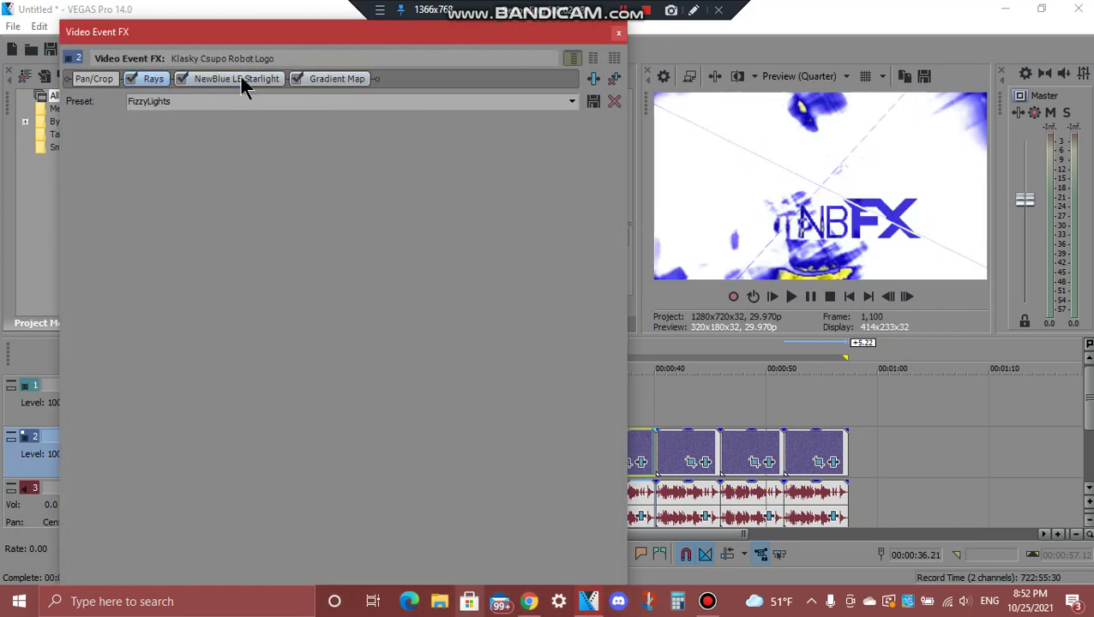
Step: Go through the seventh video clip's Gradient Map colour points one by one to examine their RGB values
left_click(326, 79)
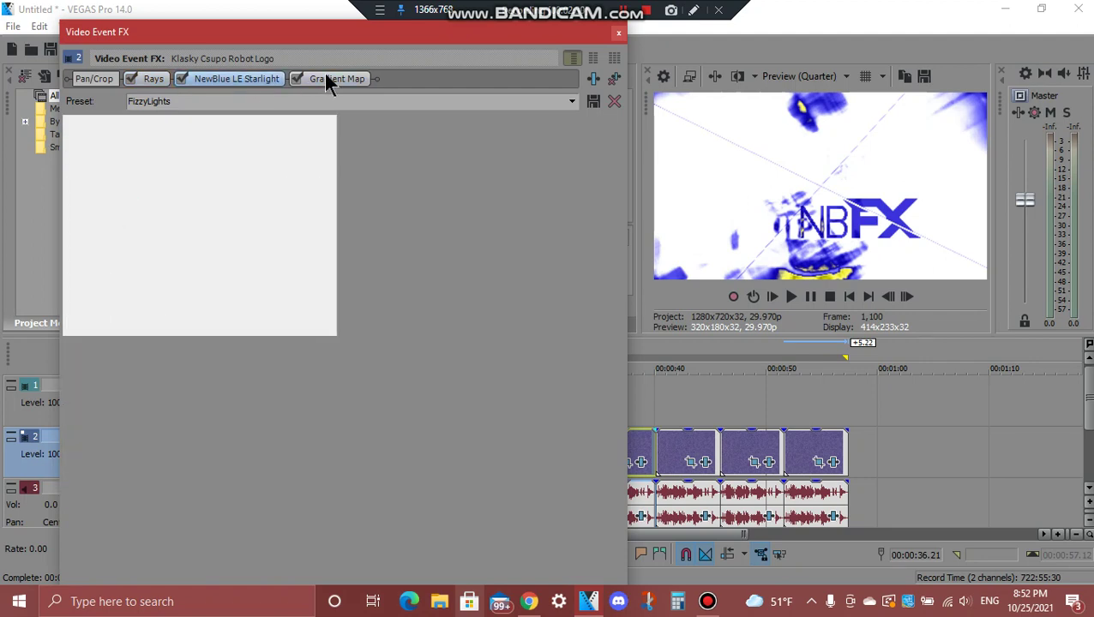
left_click(131, 179)
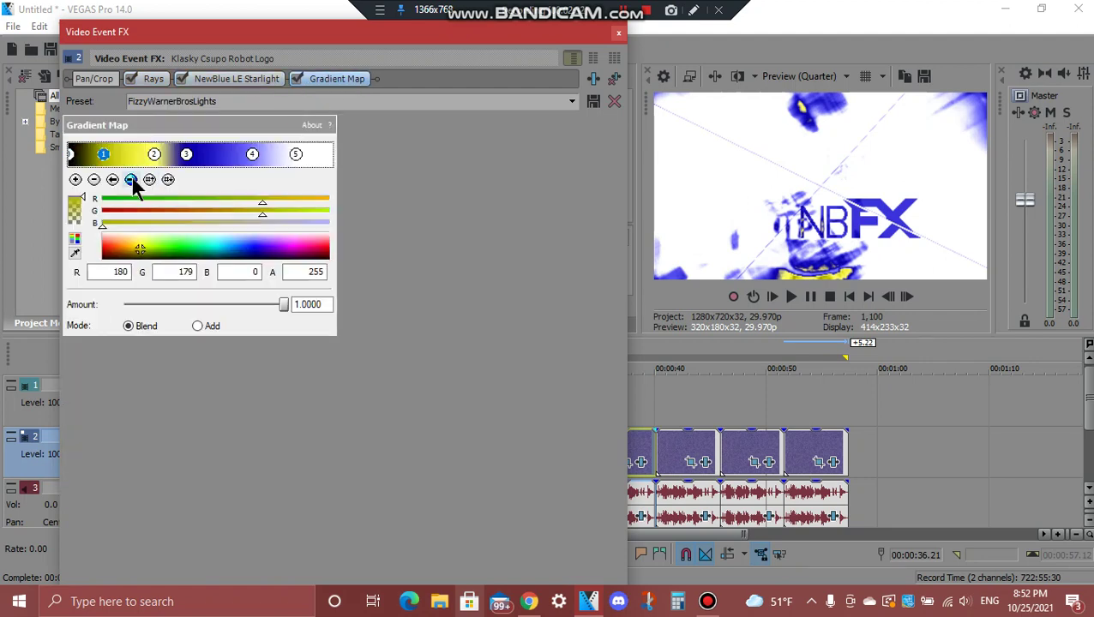
left_click(131, 179)
left_click(131, 180)
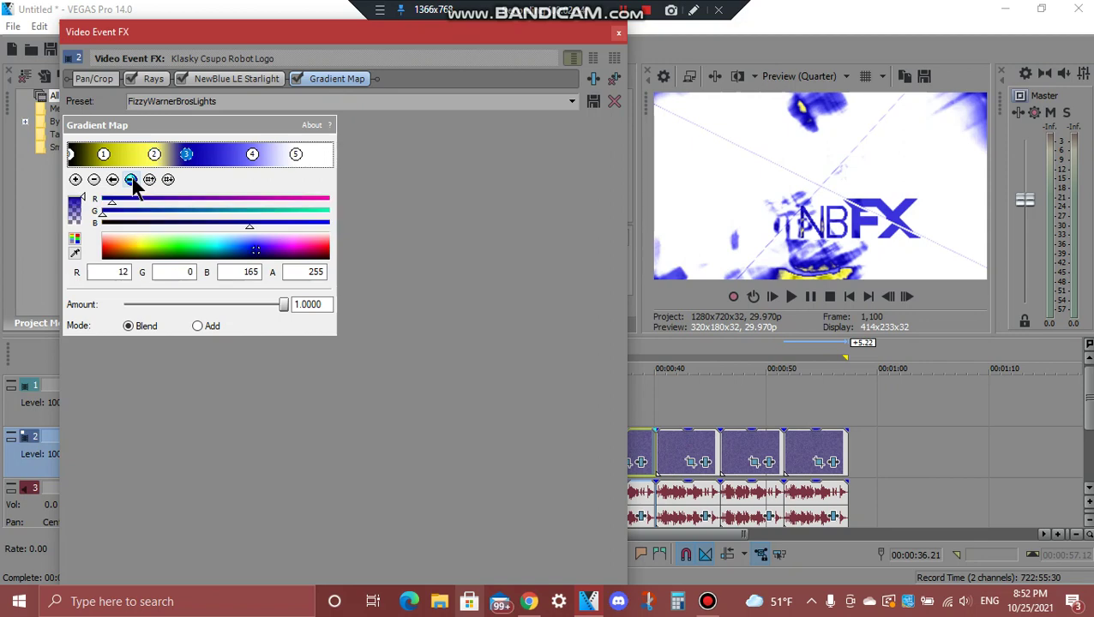
left_click(131, 179)
left_click(132, 179)
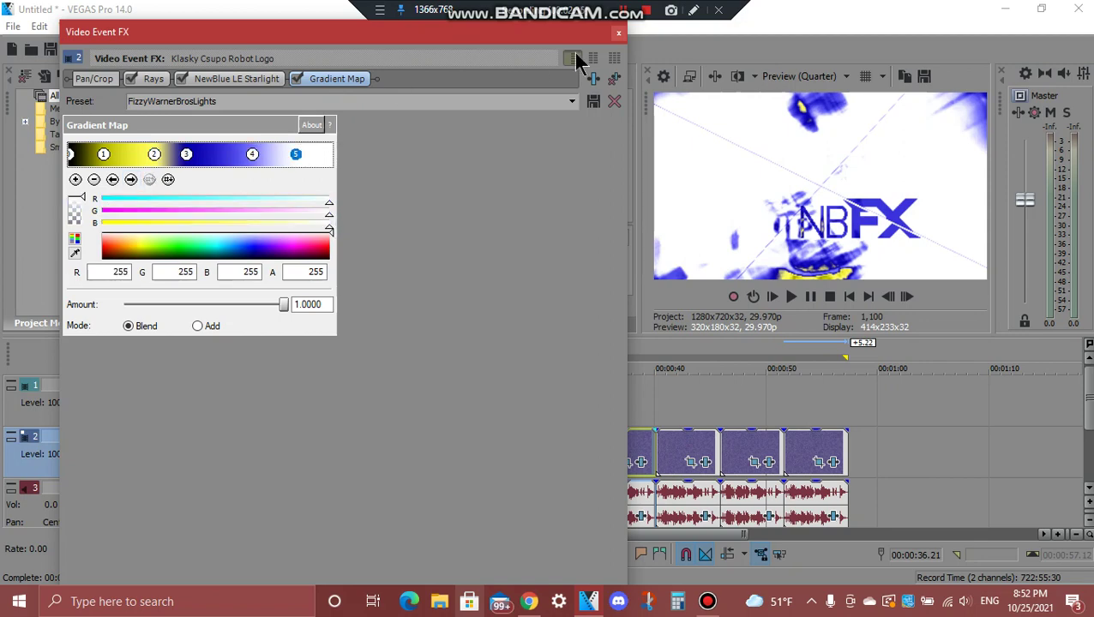
left_click(618, 33)
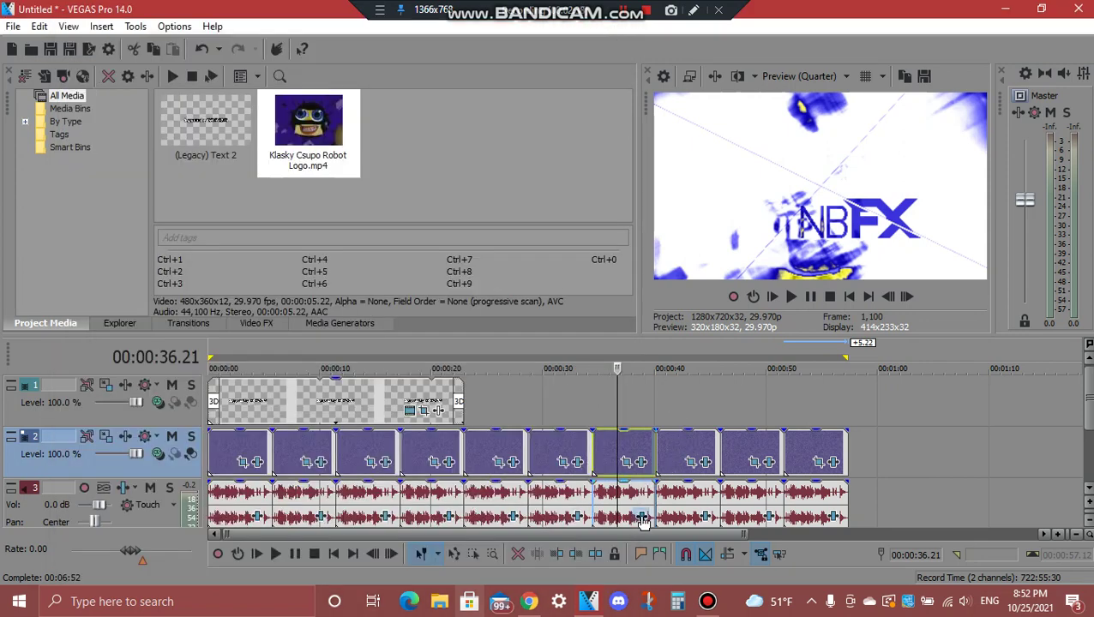
Step: Review the seventh audio clip's Orange Vocoder, tb_grumblebum and IL Vocodex settings, including the Vocodex carrier keyboard
left_click(641, 517)
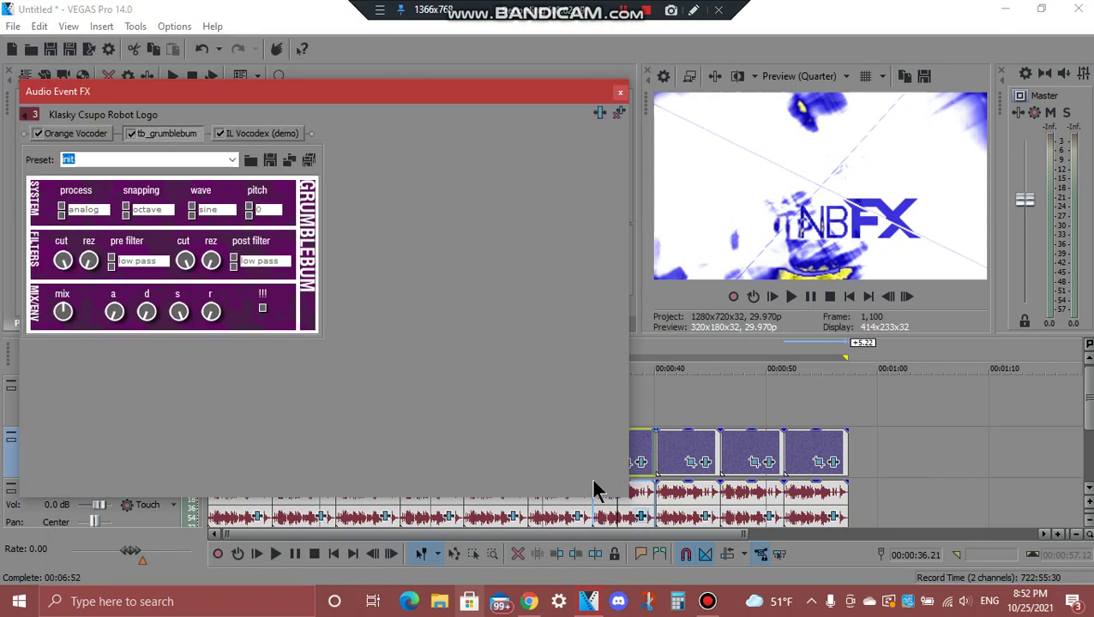
left_click(97, 134)
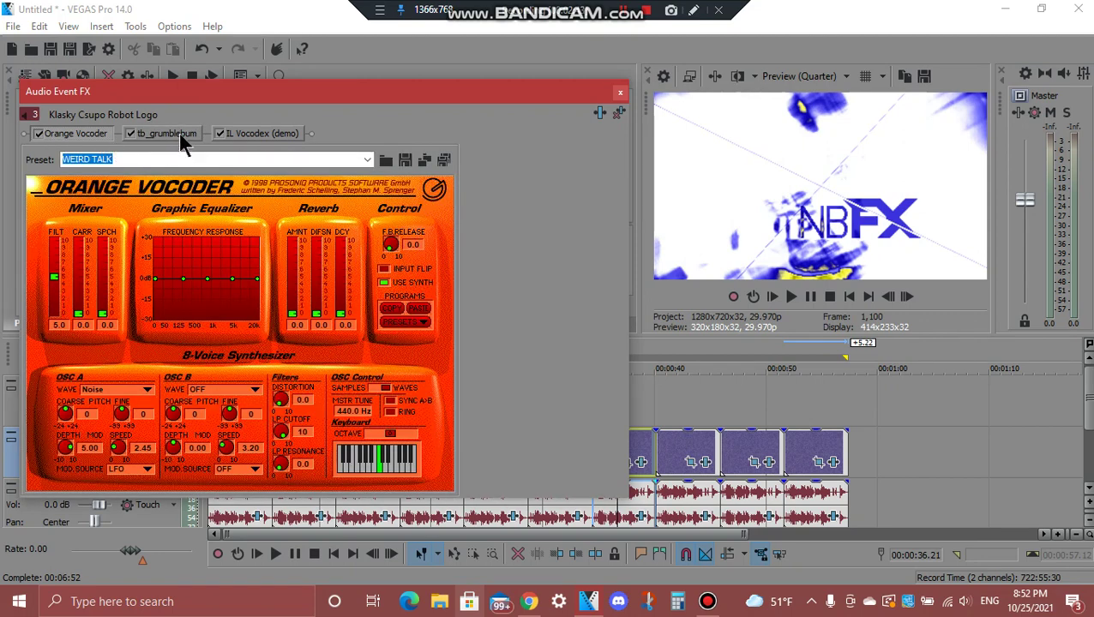
left_click(178, 134)
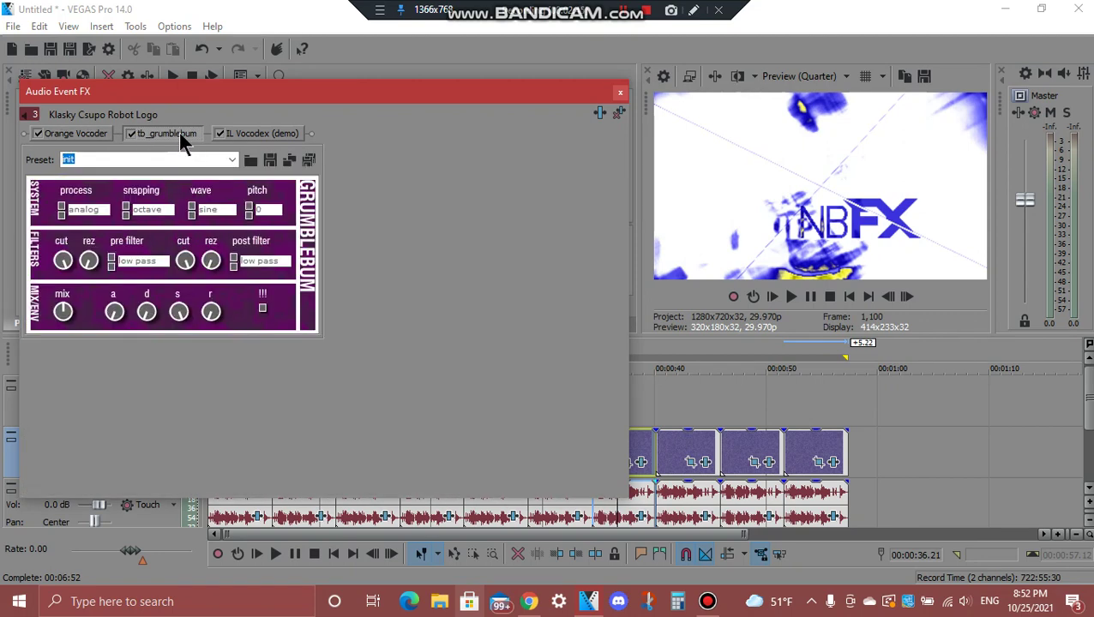
left_click(266, 135)
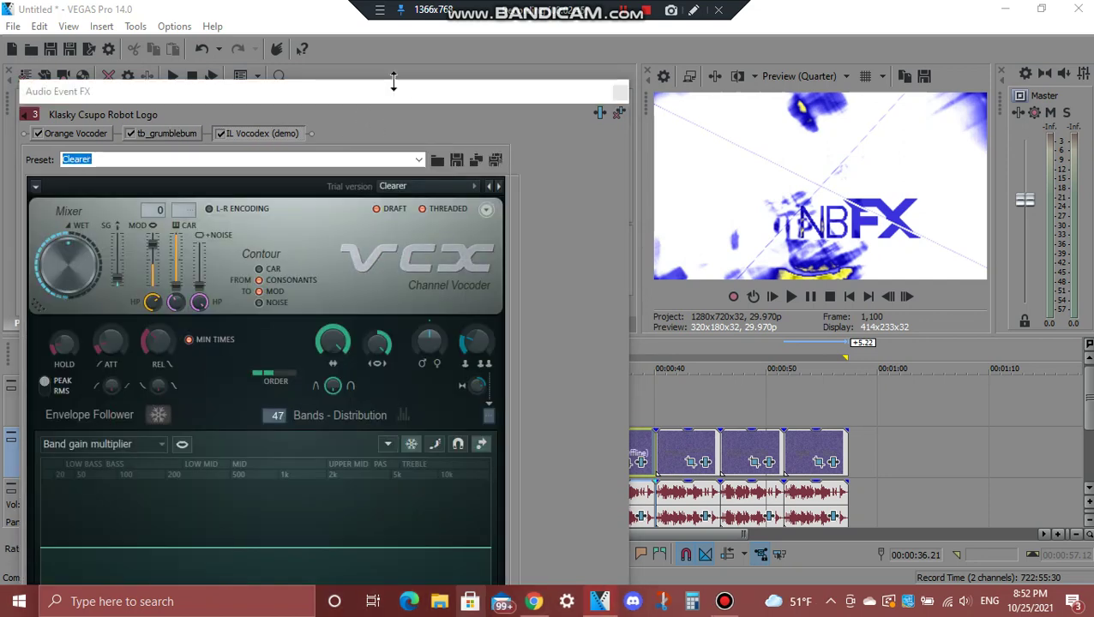
mouse_move(395, 94)
left_mouse_down()
mouse_move(398, 317)
mouse_move(389, 99)
left_mouse_up()
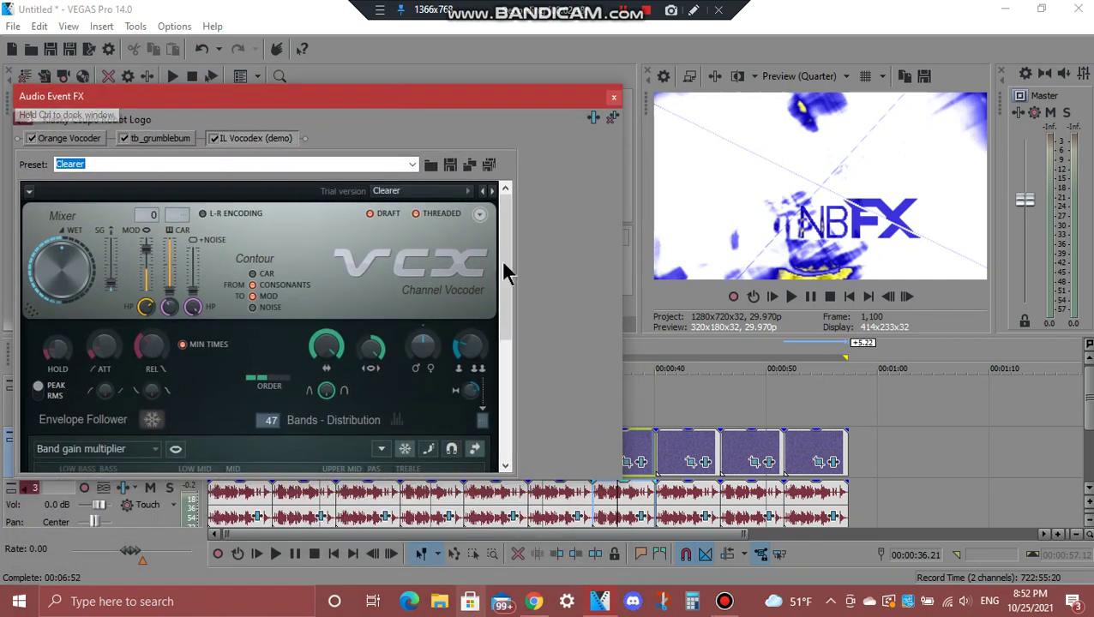
left_click_drag(506, 276, 505, 403)
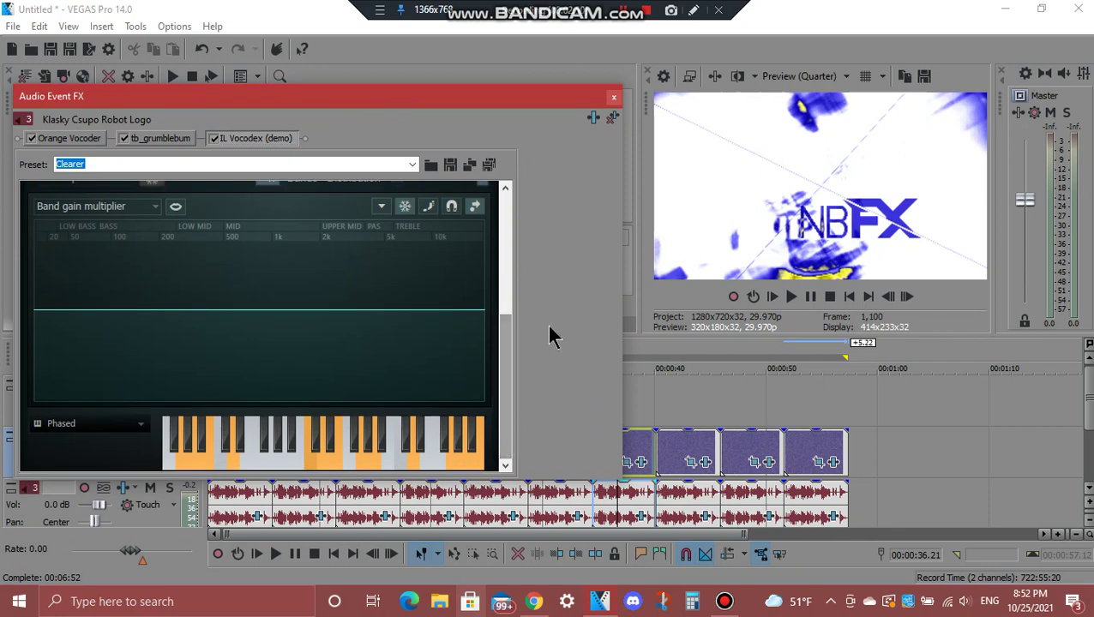
left_click(613, 97)
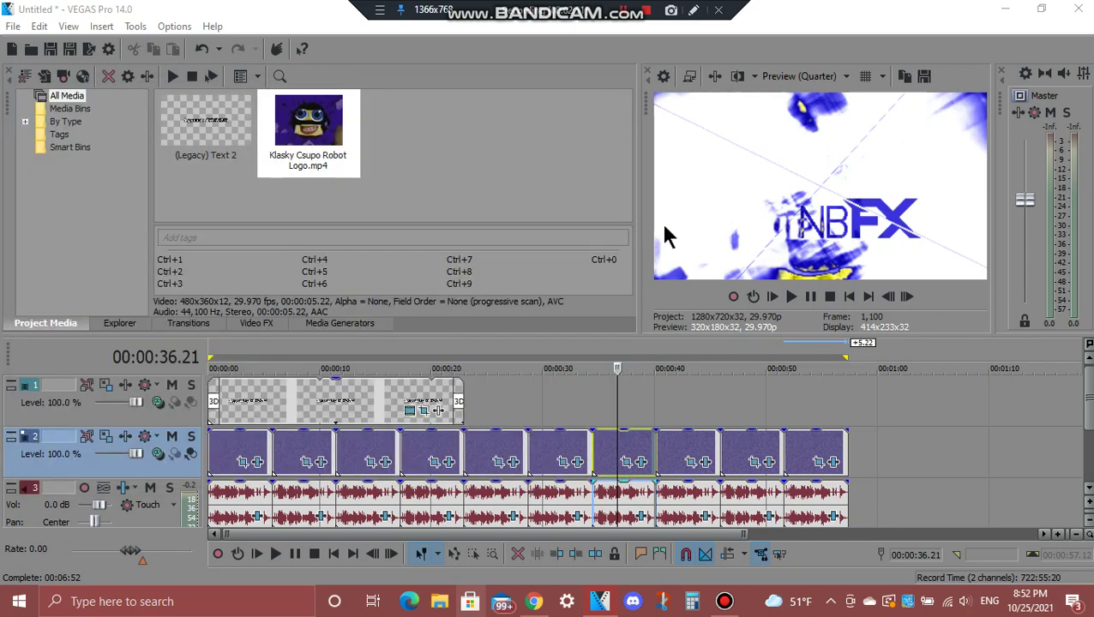
Step: Examine the eighth video clip's NewBlue LE Starlight and Rays settings
left_click(683, 446)
left_click(705, 463)
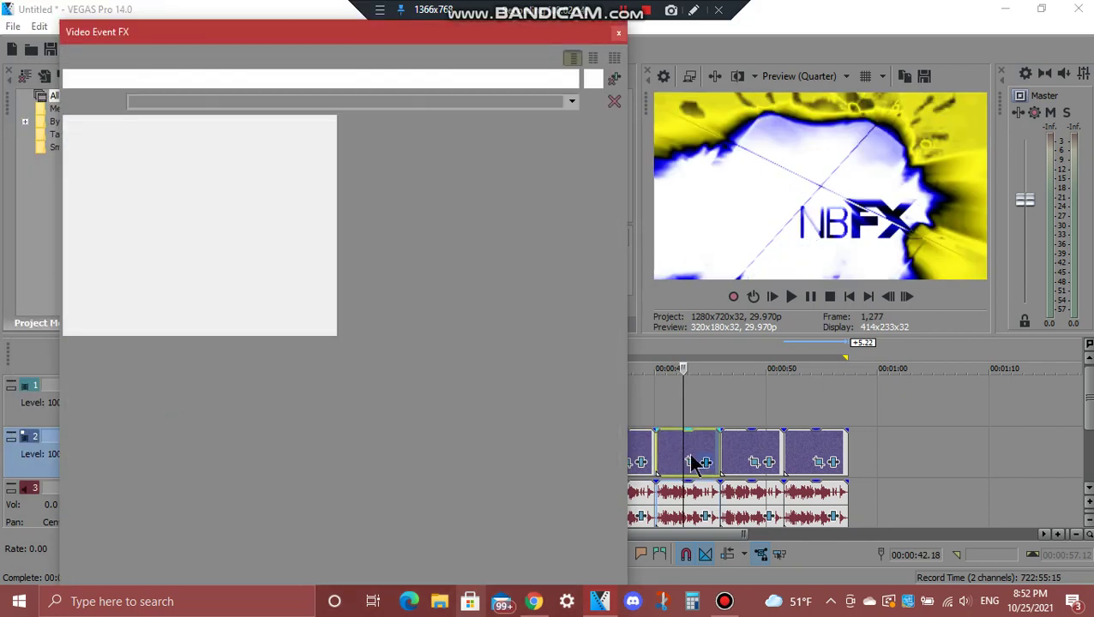
left_click(204, 80)
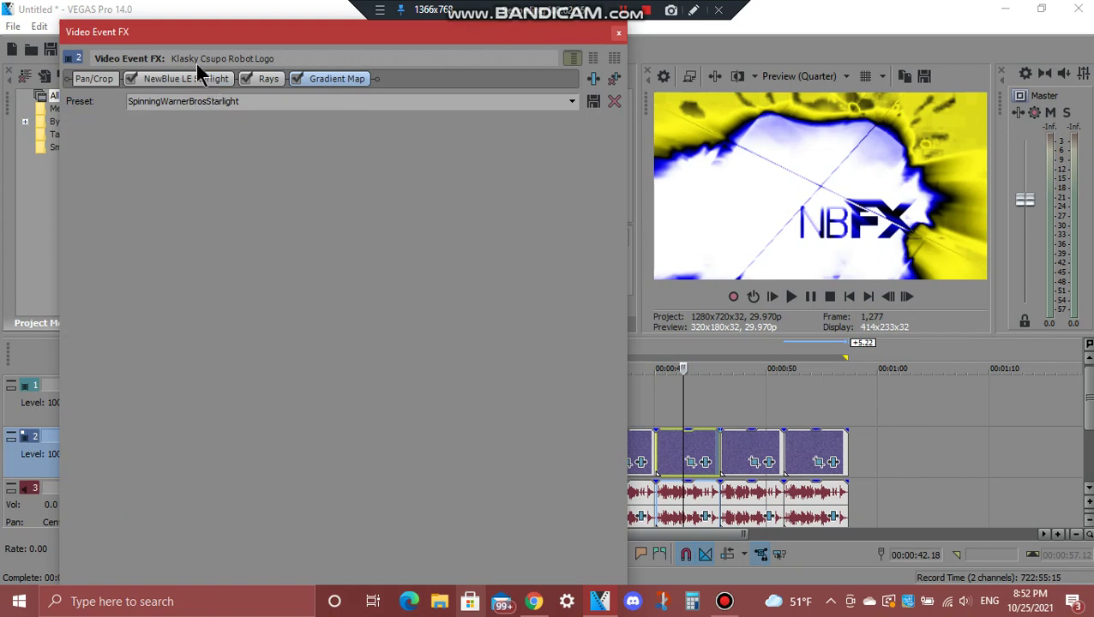
left_click(271, 80)
Step: Step through the eighth video clip's Gradient Map colour points to examine each one's RGB values
left_click(331, 79)
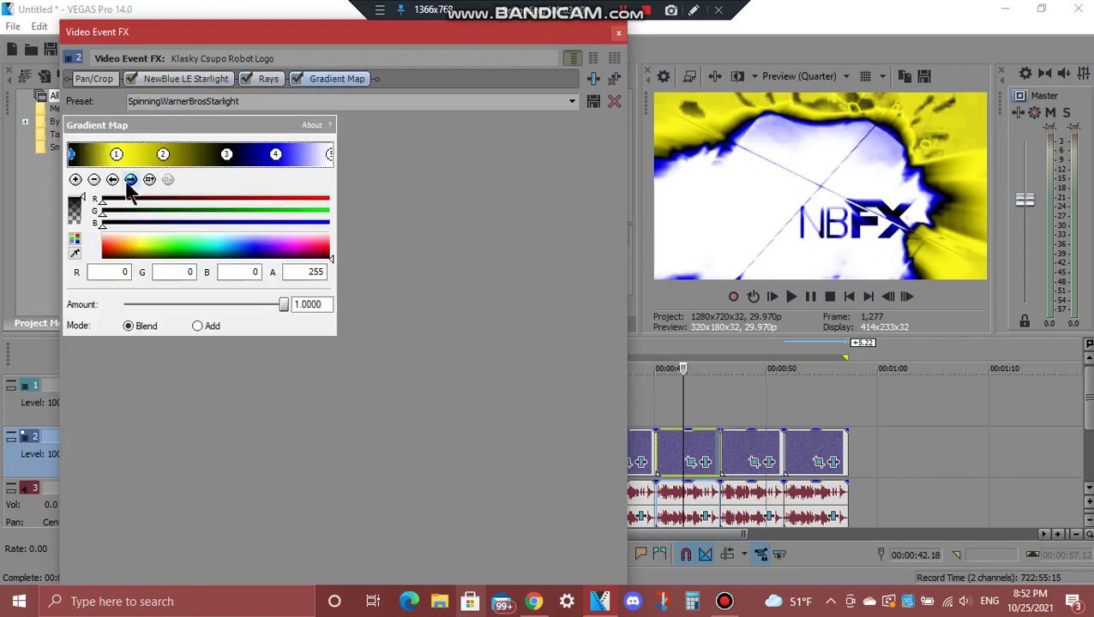
left_click(130, 181)
left_click(130, 180)
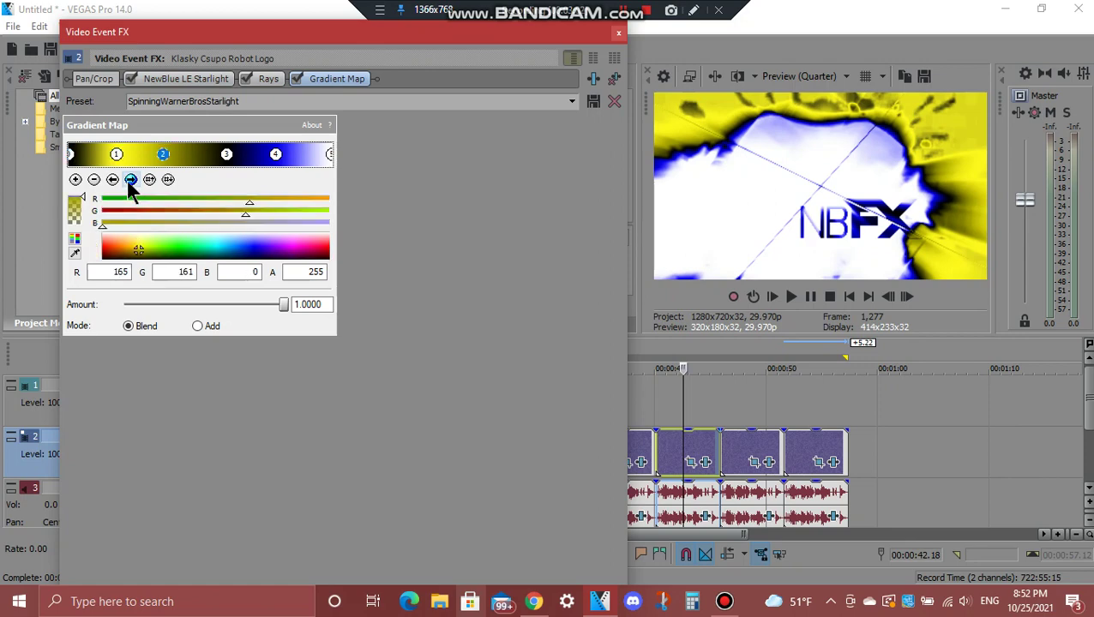
left_click(130, 180)
left_click(130, 181)
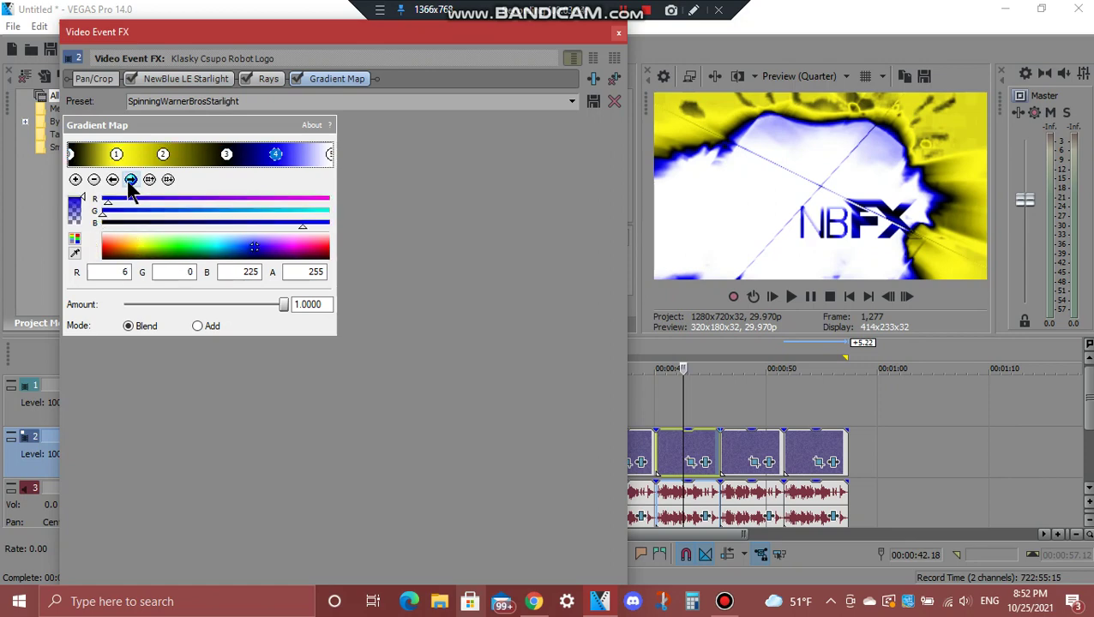
left_click(130, 180)
left_click(615, 36)
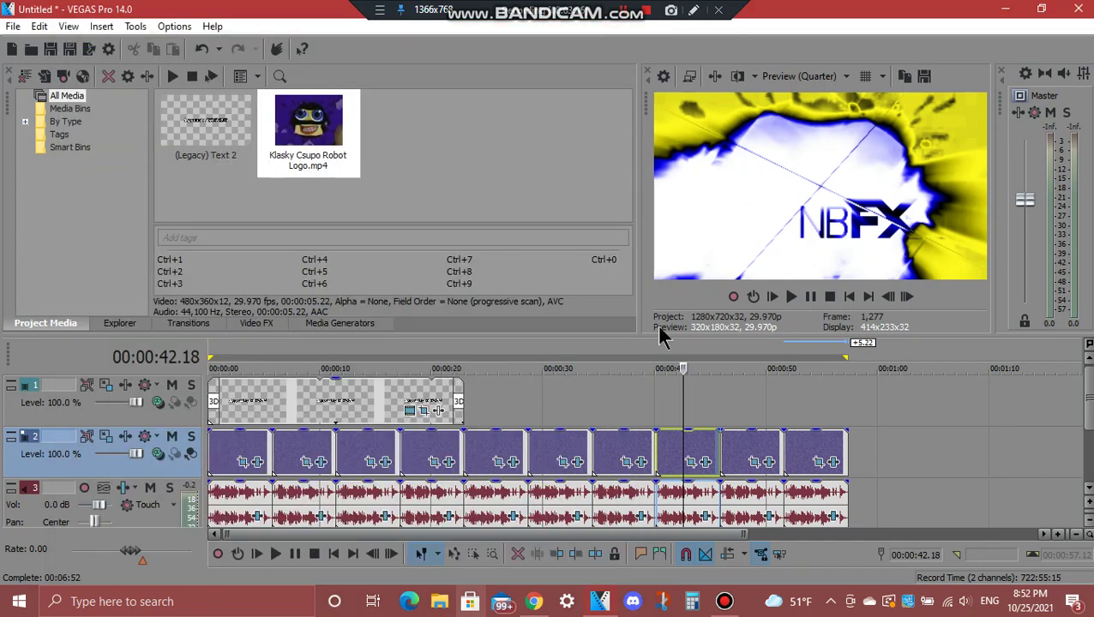
Step: Review the eighth audio clip's ERZATZ and IL Vocodex settings, including the Vocodex carrier keyboard
left_click(705, 516)
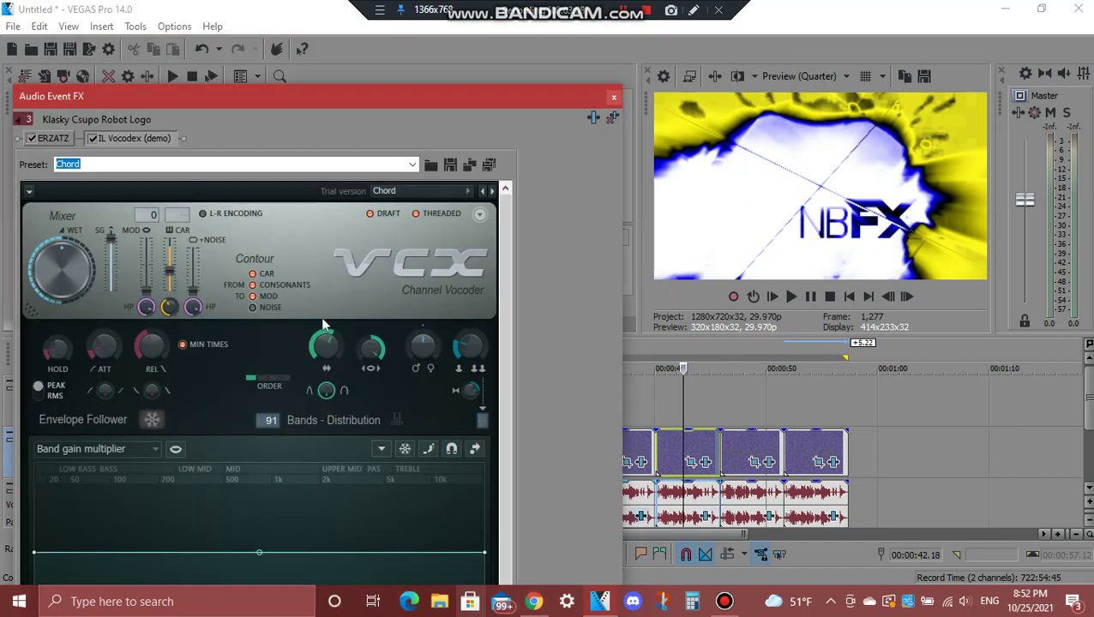
left_click(53, 139)
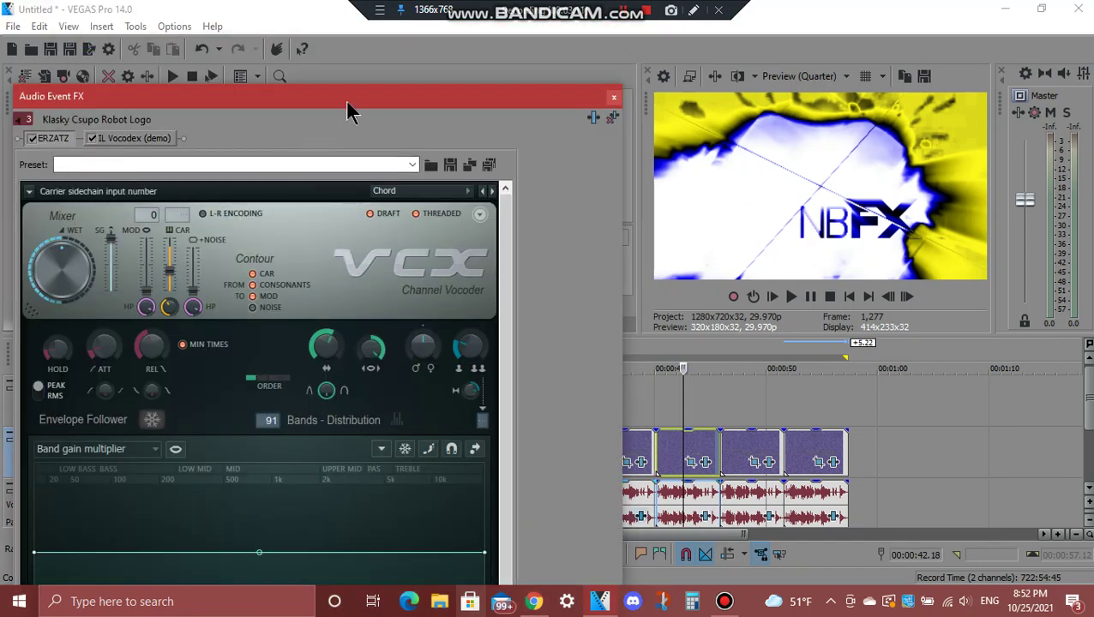
left_click(73, 143)
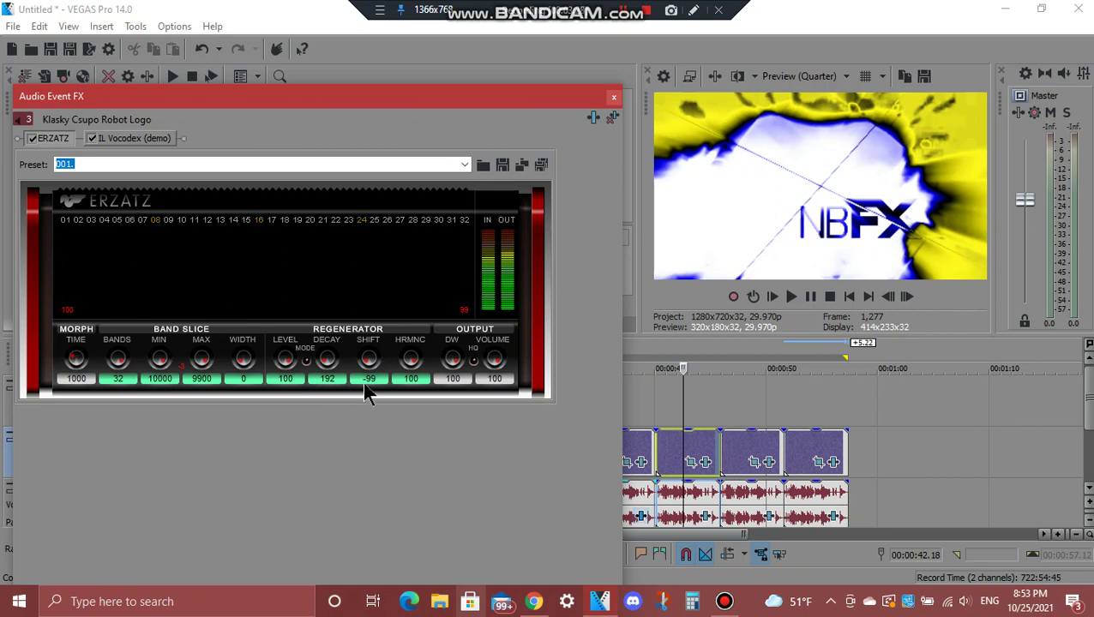
left_click(155, 140)
left_click_drag(308, 95, 347, 145)
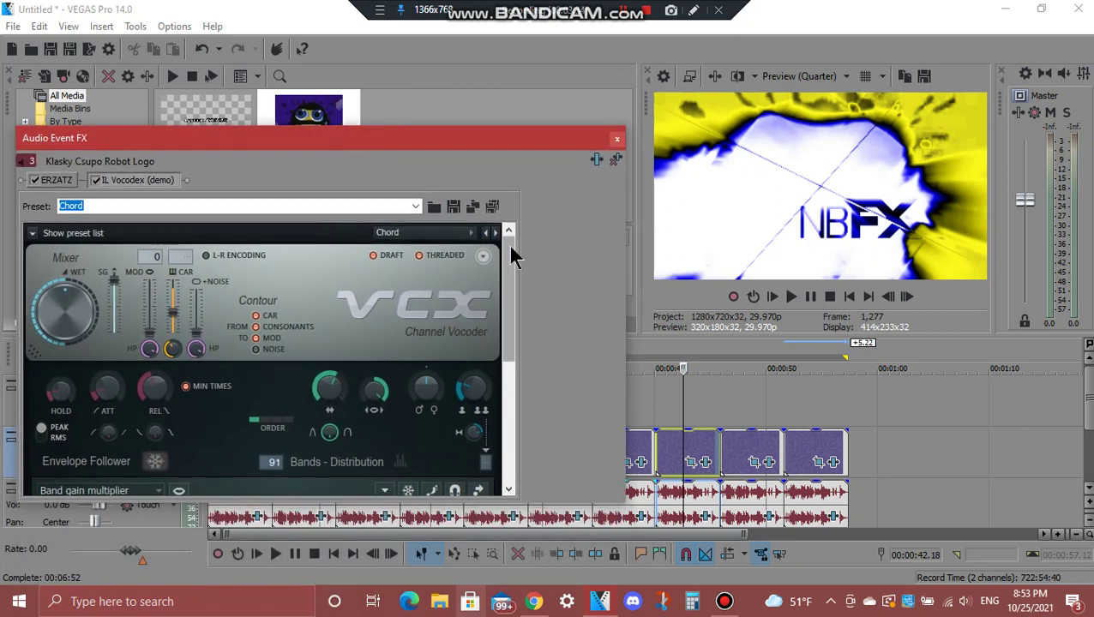
left_click_drag(513, 273, 520, 439)
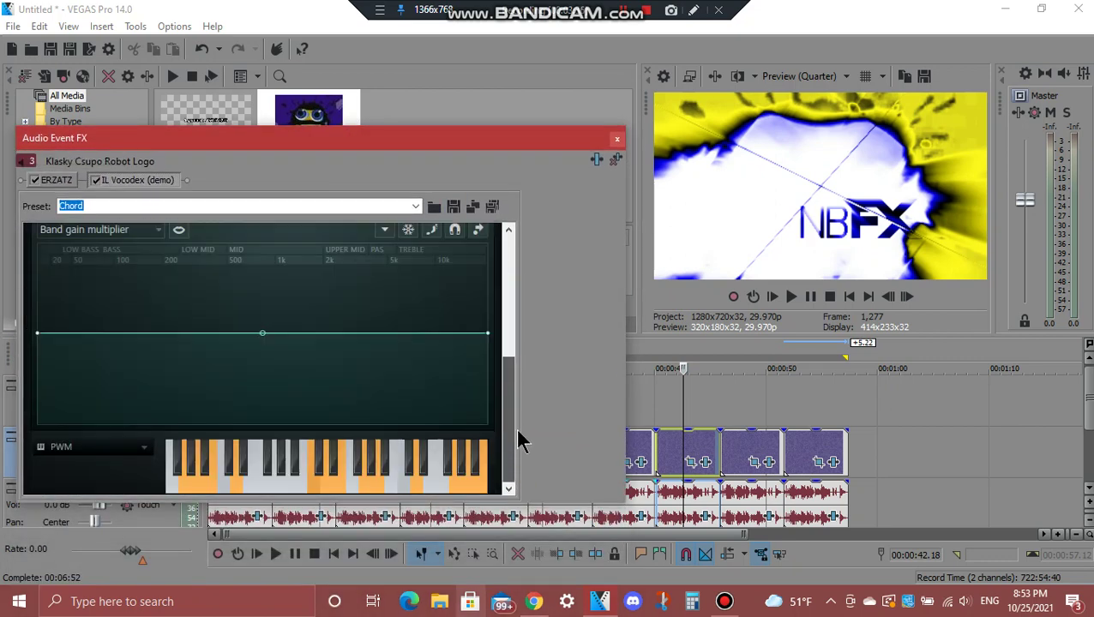
left_click(617, 139)
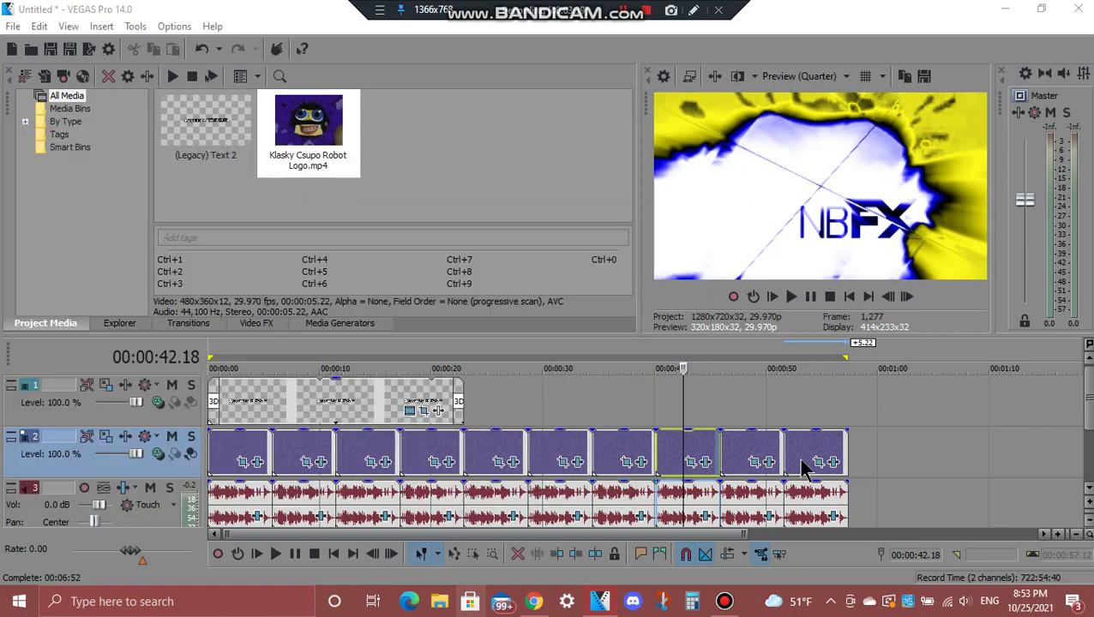
Step: Examine the ninth video clip's Light Rays and NewBlue LE Neon Lights settings
left_click(746, 459)
left_click(769, 462)
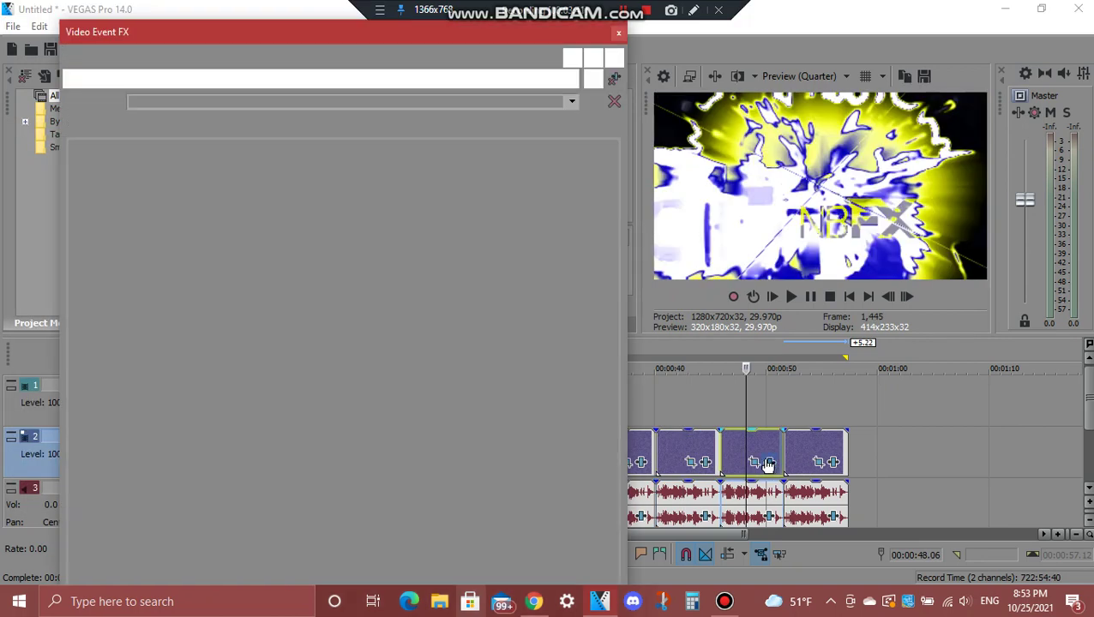
left_click(166, 77)
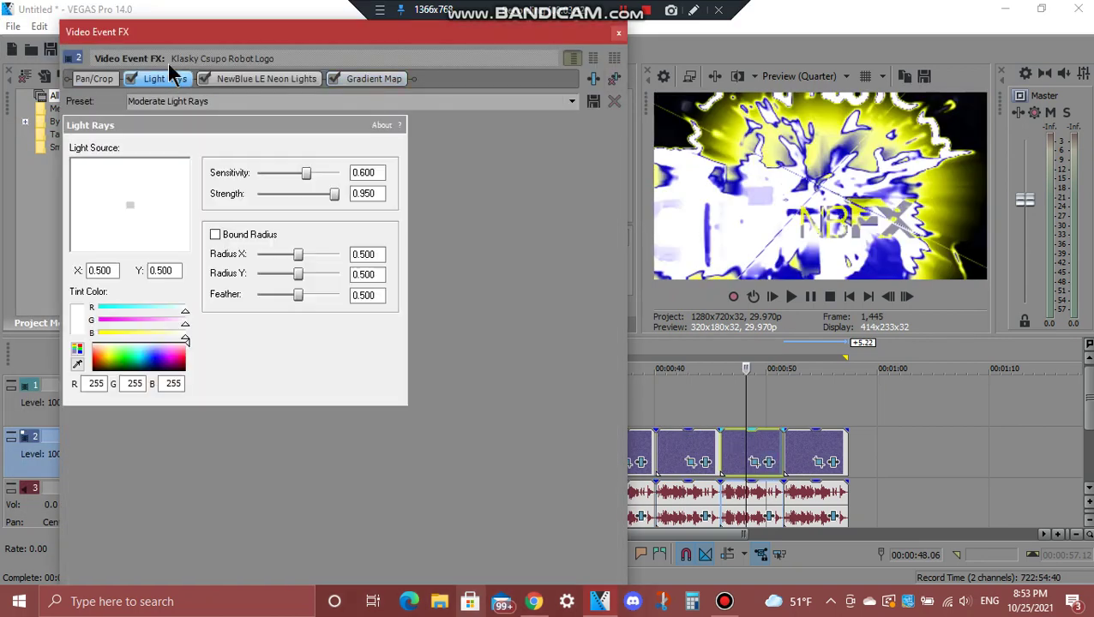
left_click(255, 77)
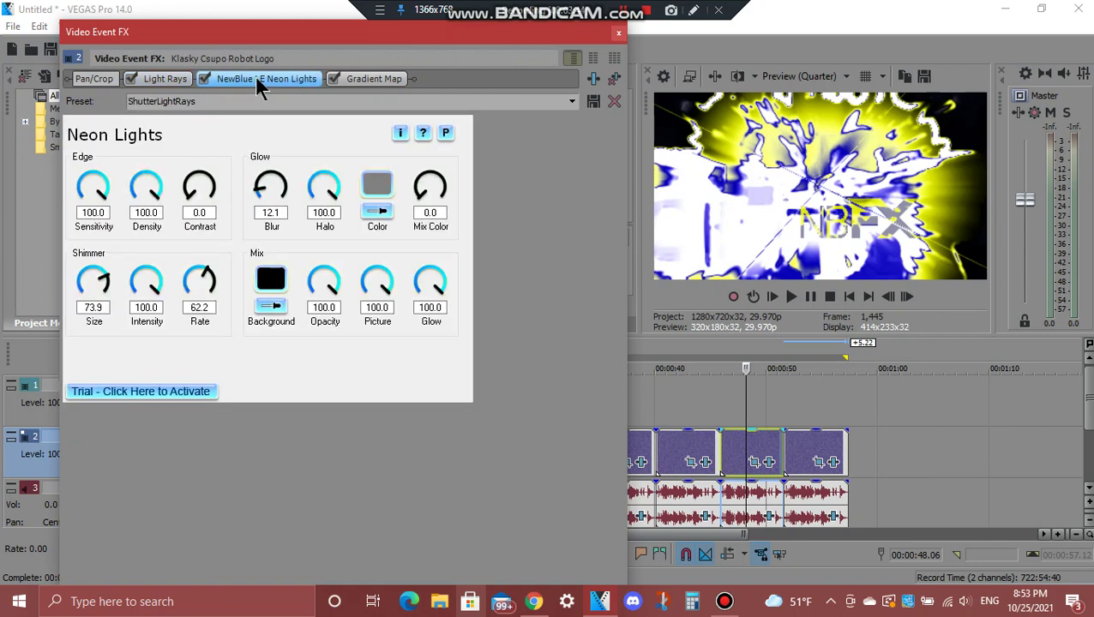
Step: Go through the ninth video clip's Gradient Map colour points one by one to examine their RGB values
left_click(360, 78)
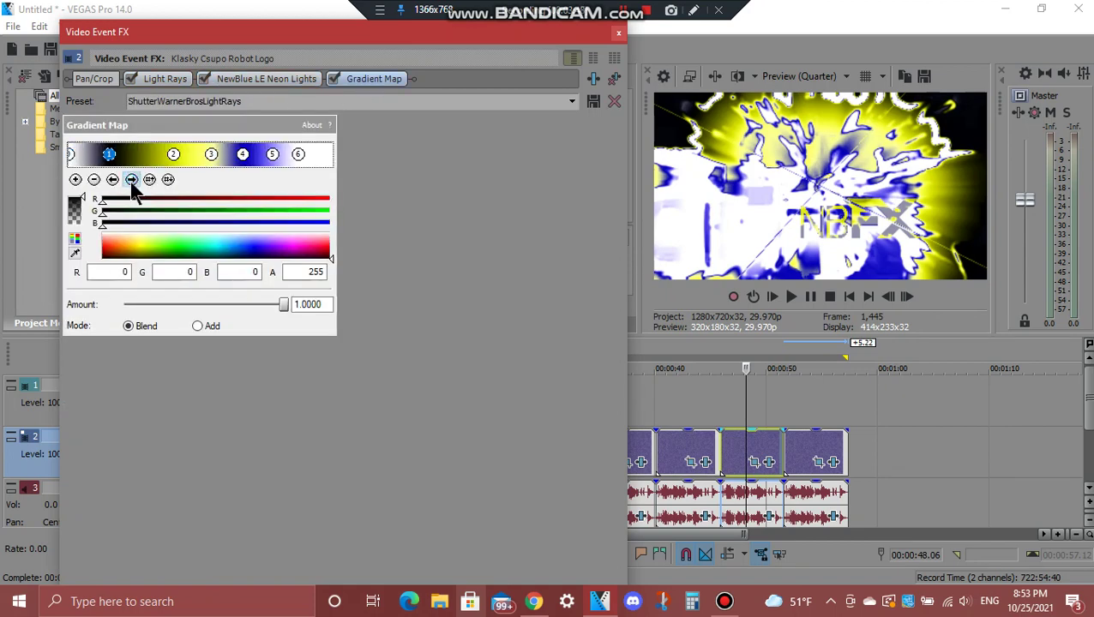
left_click(131, 180)
left_click(132, 180)
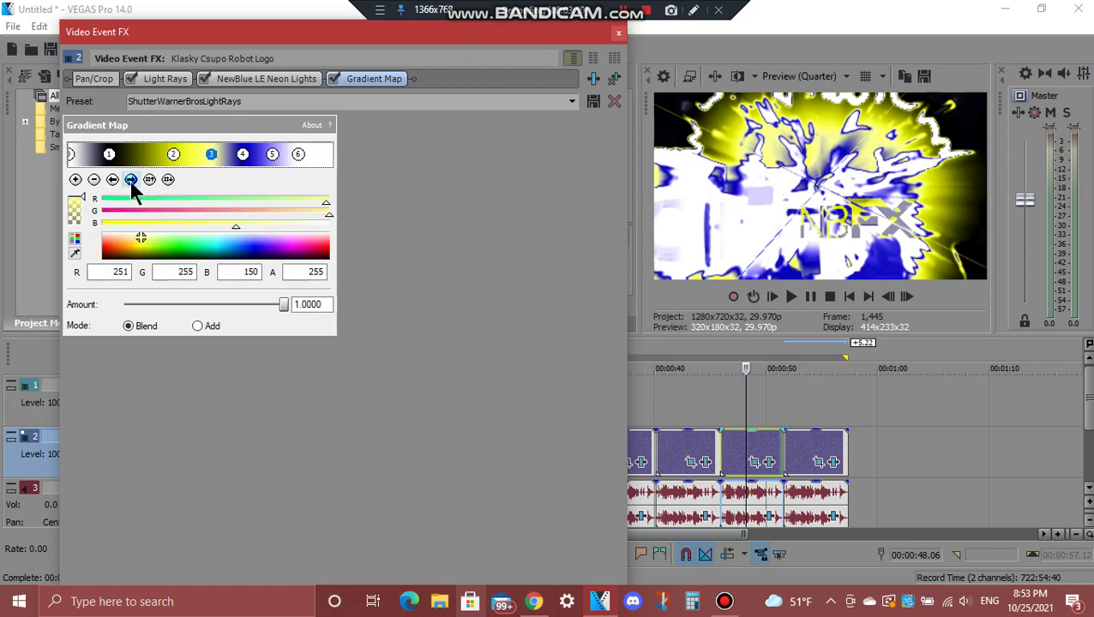
left_click(130, 181)
left_click(130, 181)
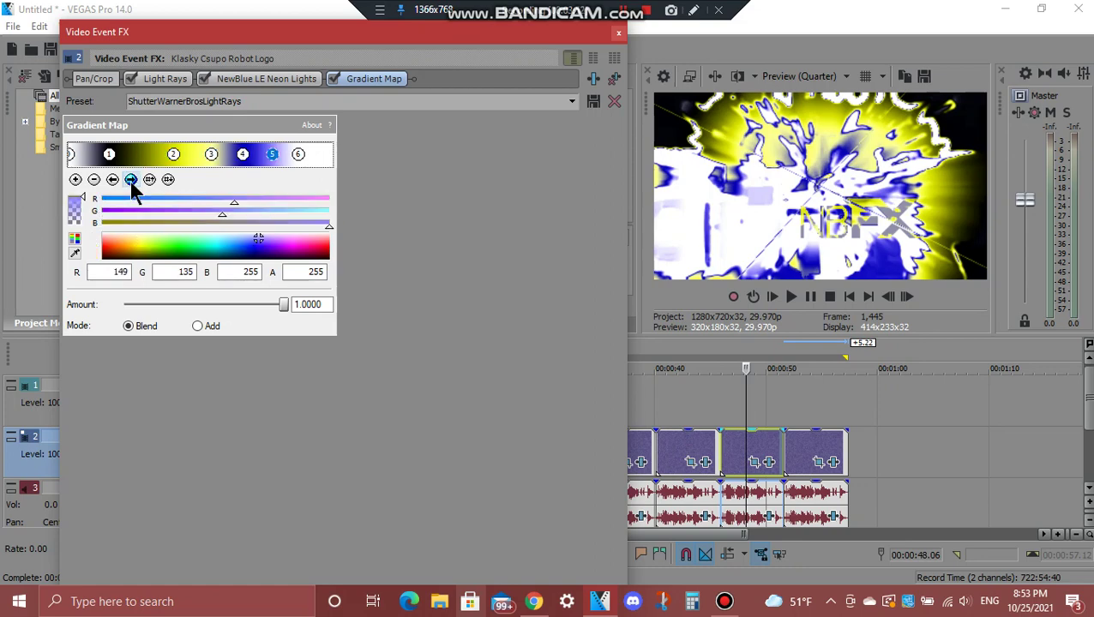
left_click(130, 180)
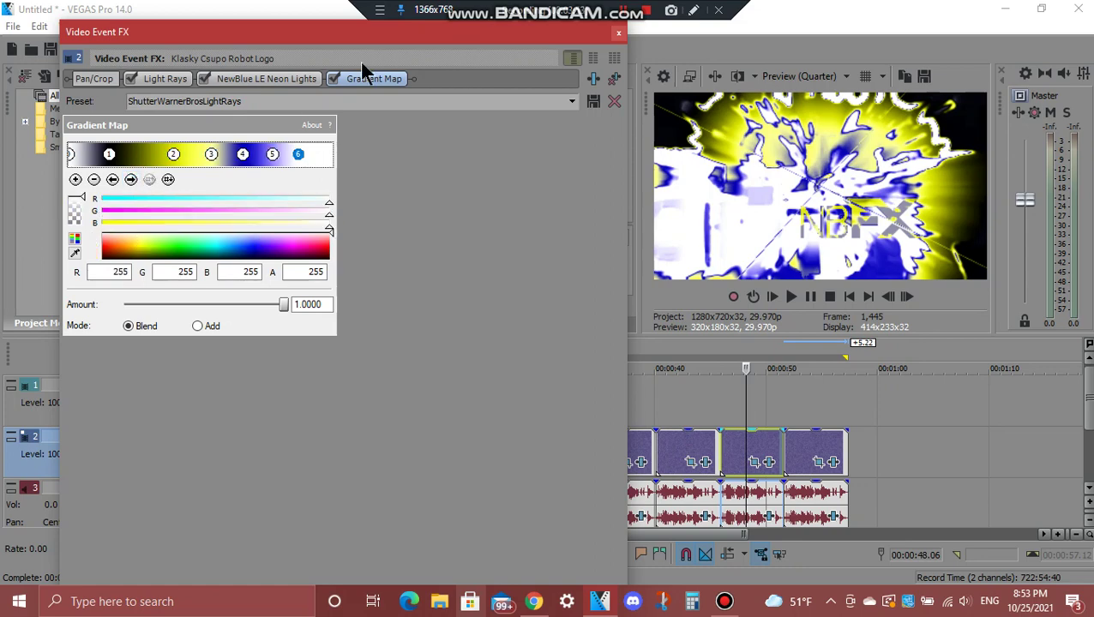
left_click(617, 34)
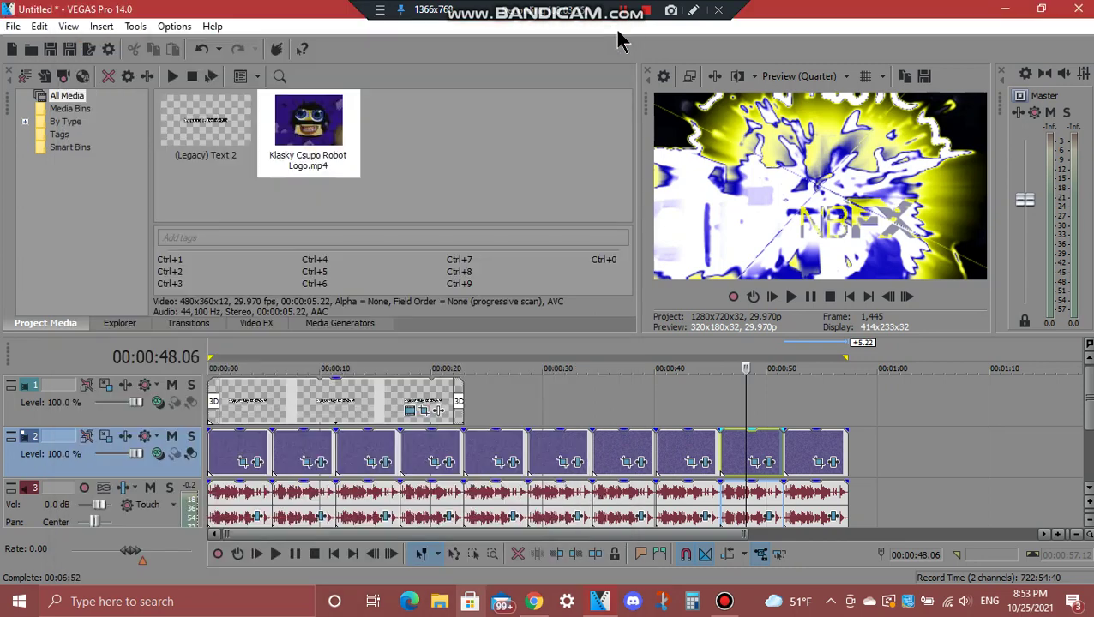
Step: Review the ninth audio clip's ExpressFX Flange/Wah-Wah and IL Vocodex settings, including the Vocodex carrier keyboard
left_click(769, 517)
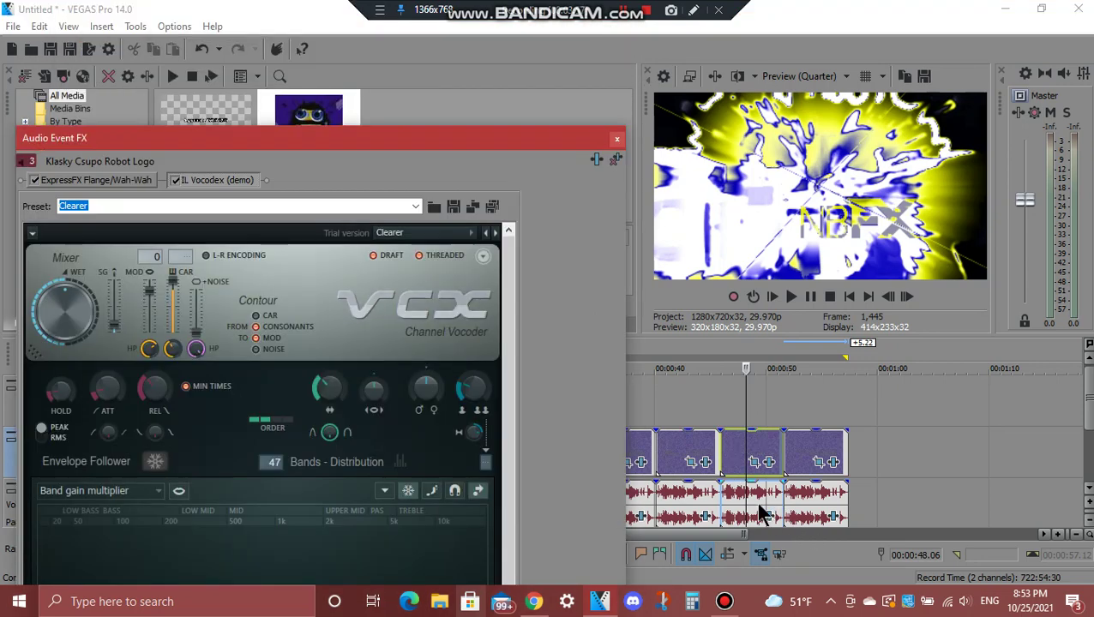
left_click(139, 181)
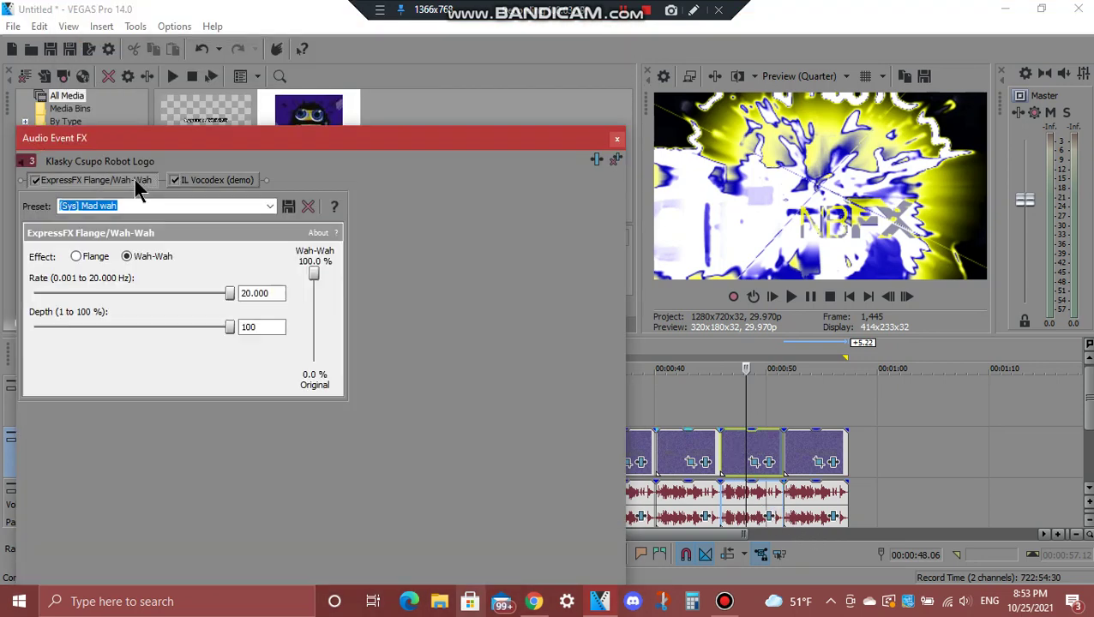
left_click(214, 179)
left_click_drag(335, 136, 343, 80)
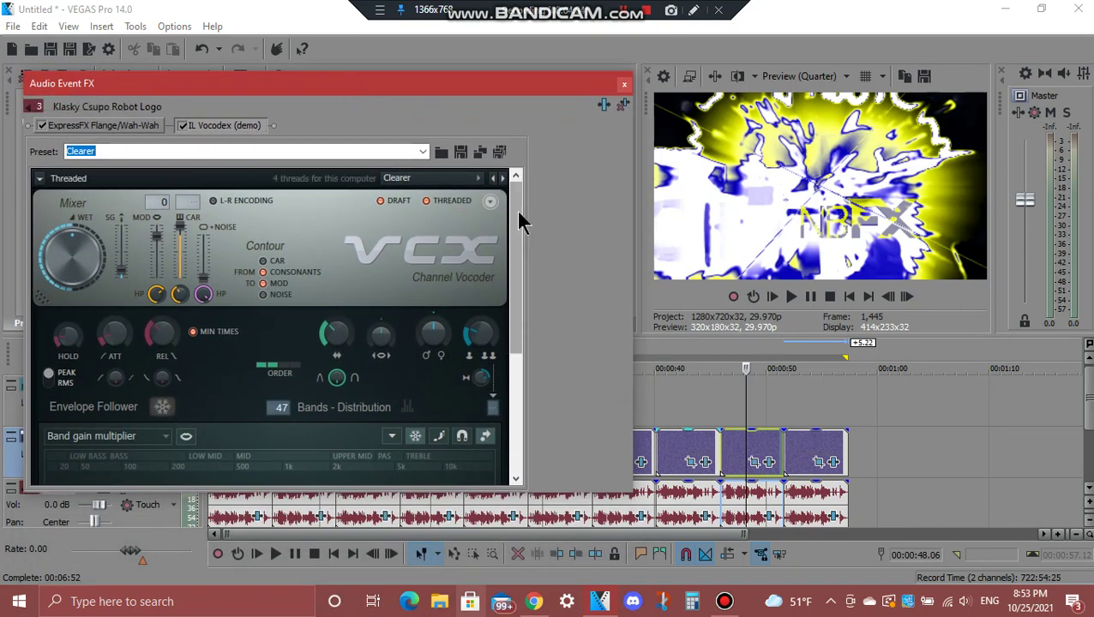
left_click_drag(518, 223, 541, 335)
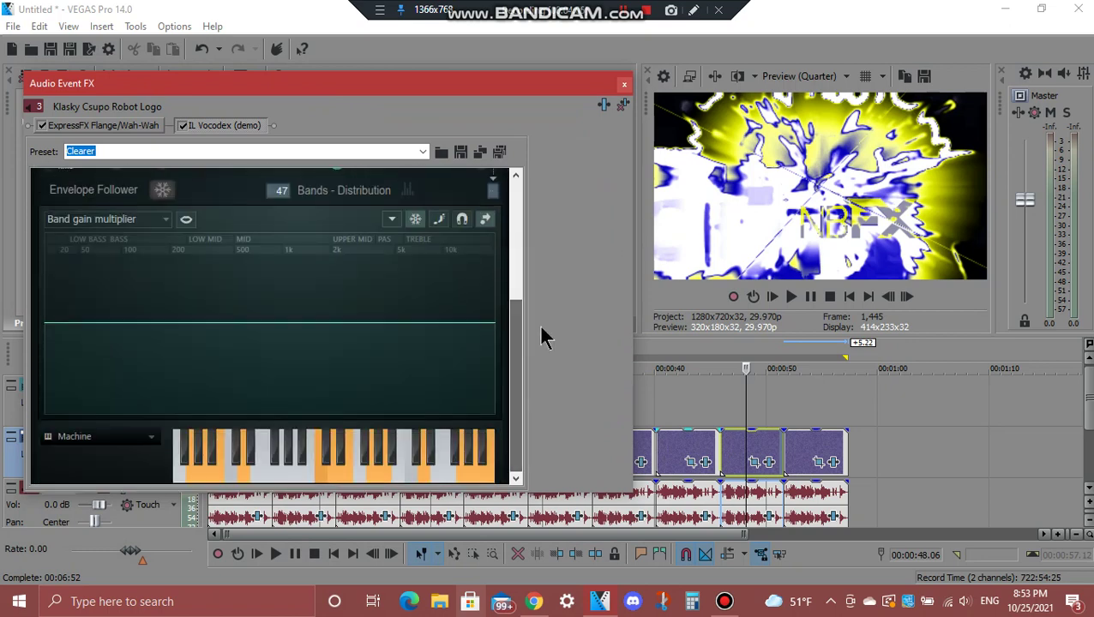
left_click(624, 85)
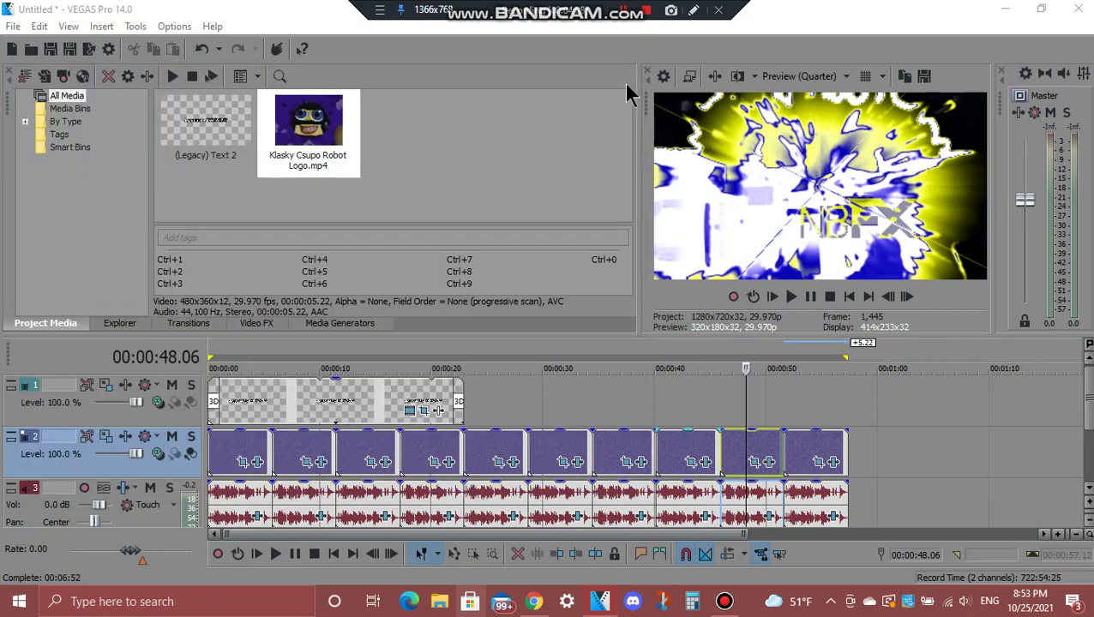
Step: Examine the tenth video clip's two NewBlue ME Wiggle effects and its Unsharp Mask settings
left_click(807, 460)
left_click(831, 463)
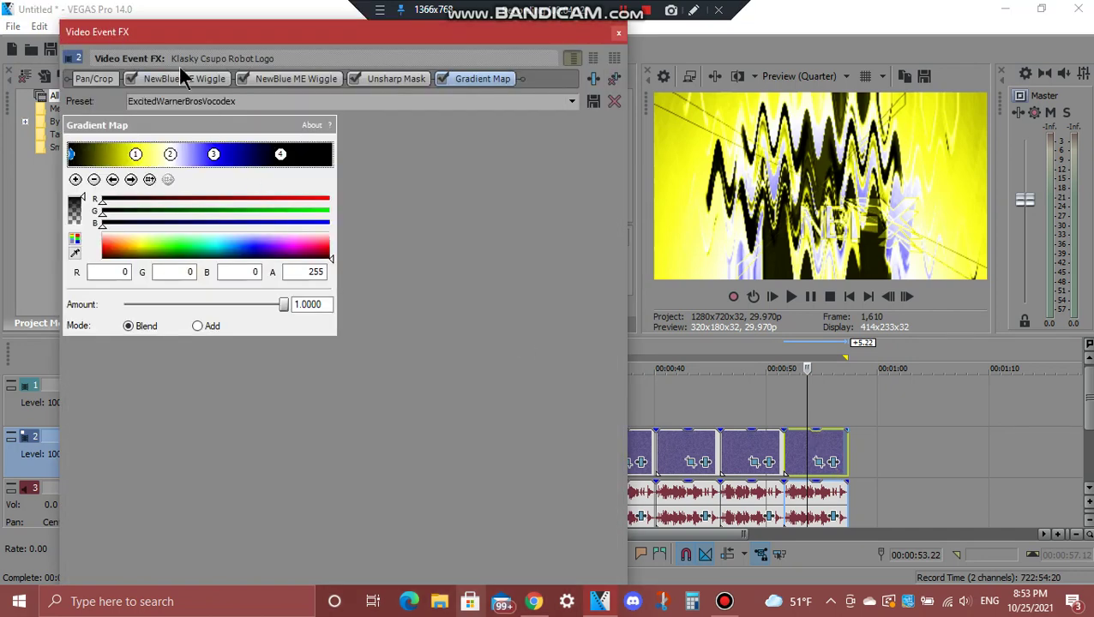
left_click(186, 79)
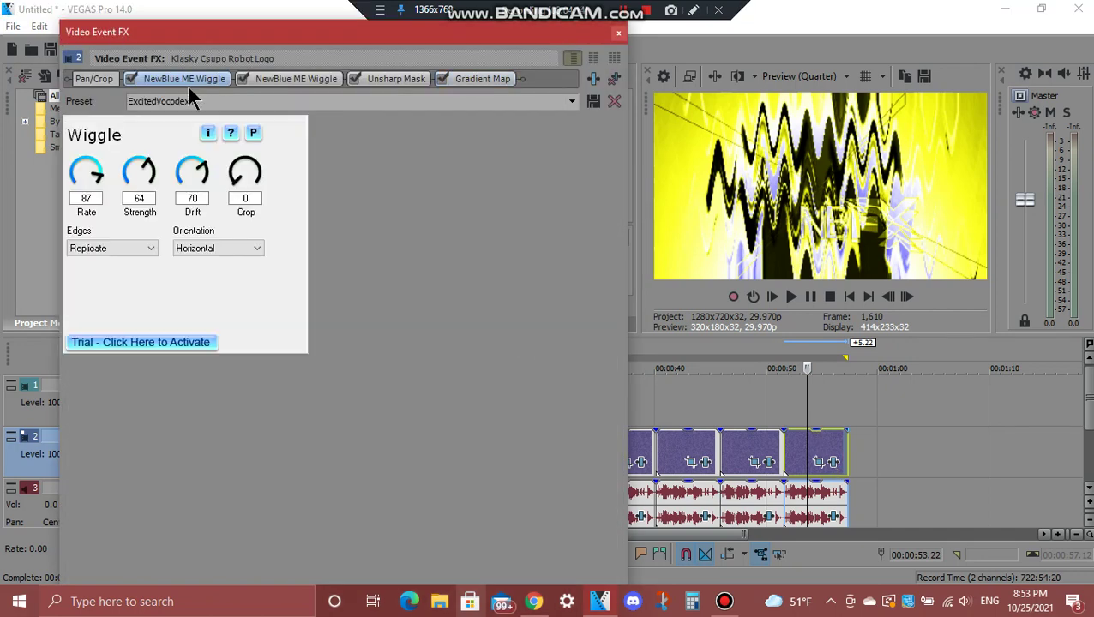
left_click(311, 78)
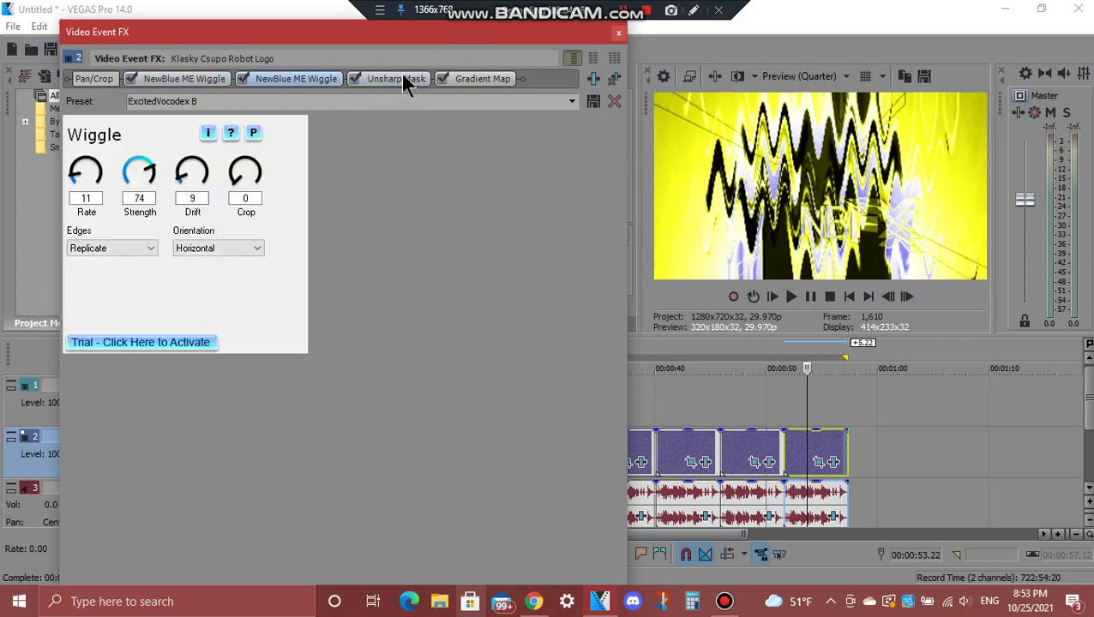
left_click(401, 75)
Step: Go through the tenth video clip's Gradient Map colour points to examine their RGB values, then close its effects window
left_click(462, 82)
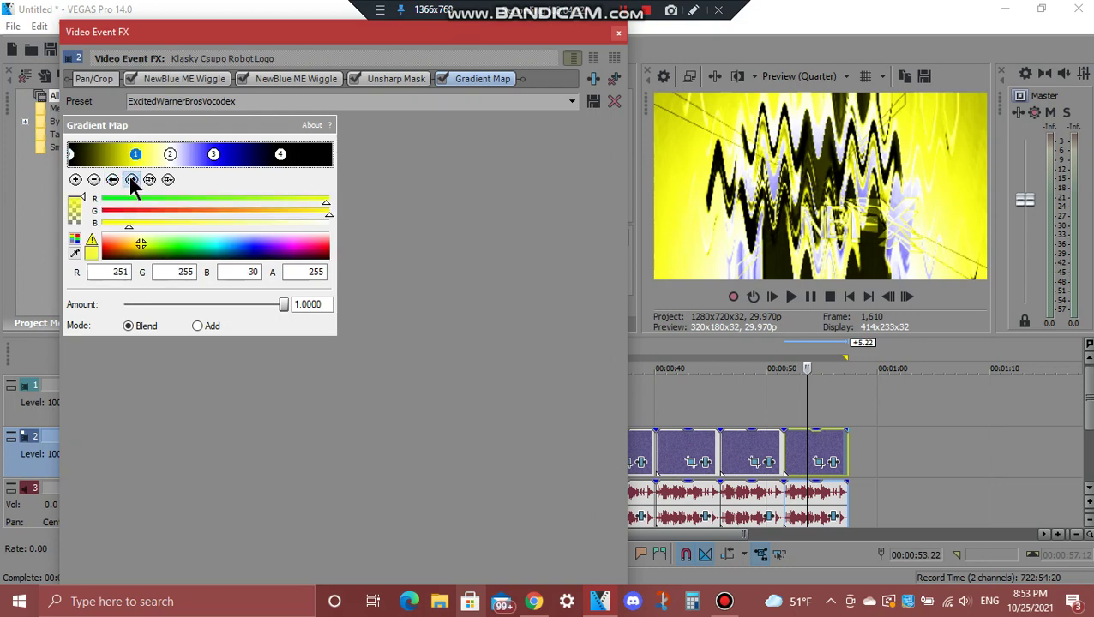
left_click(130, 179)
left_click(130, 179)
left_click(130, 179)
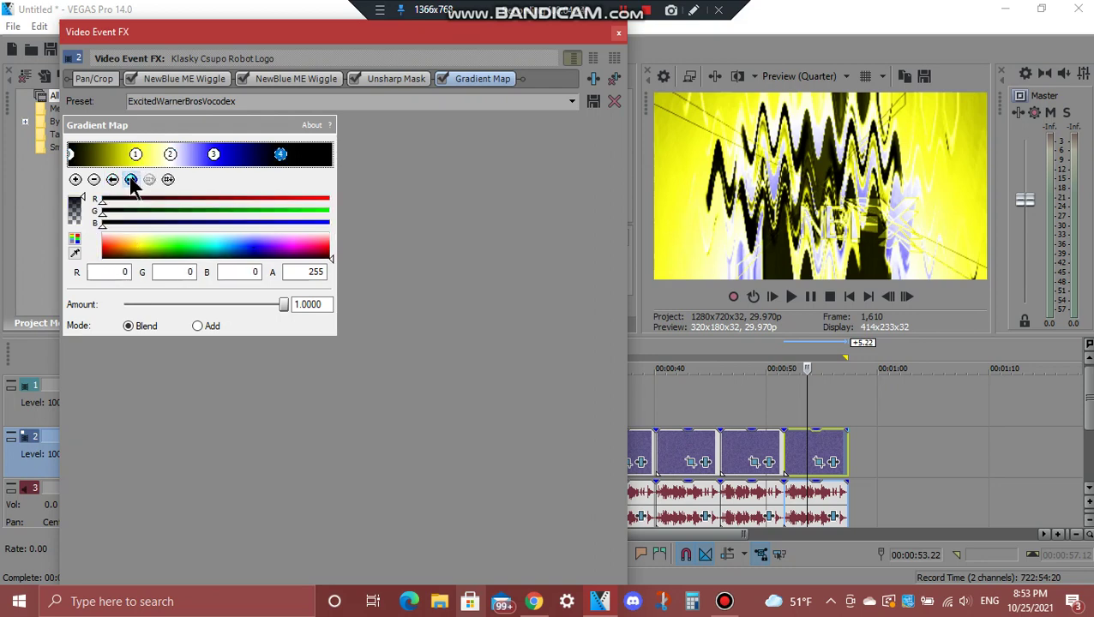
left_click(618, 32)
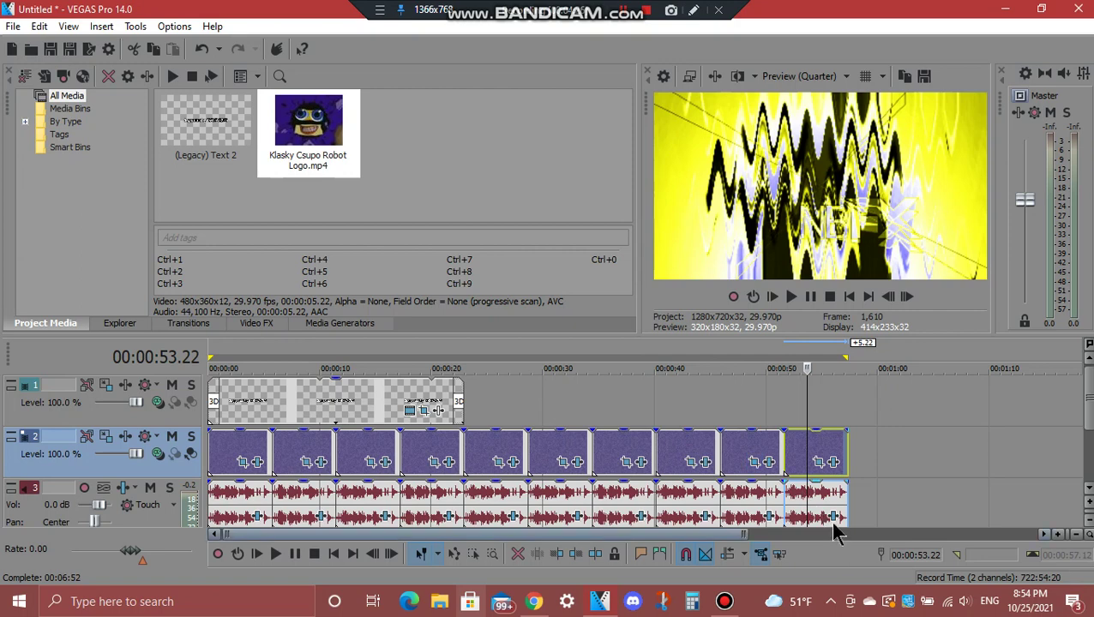
Step: Review the tenth audio clip's IO/Phaser and IL Vocodex settings
left_click(833, 516)
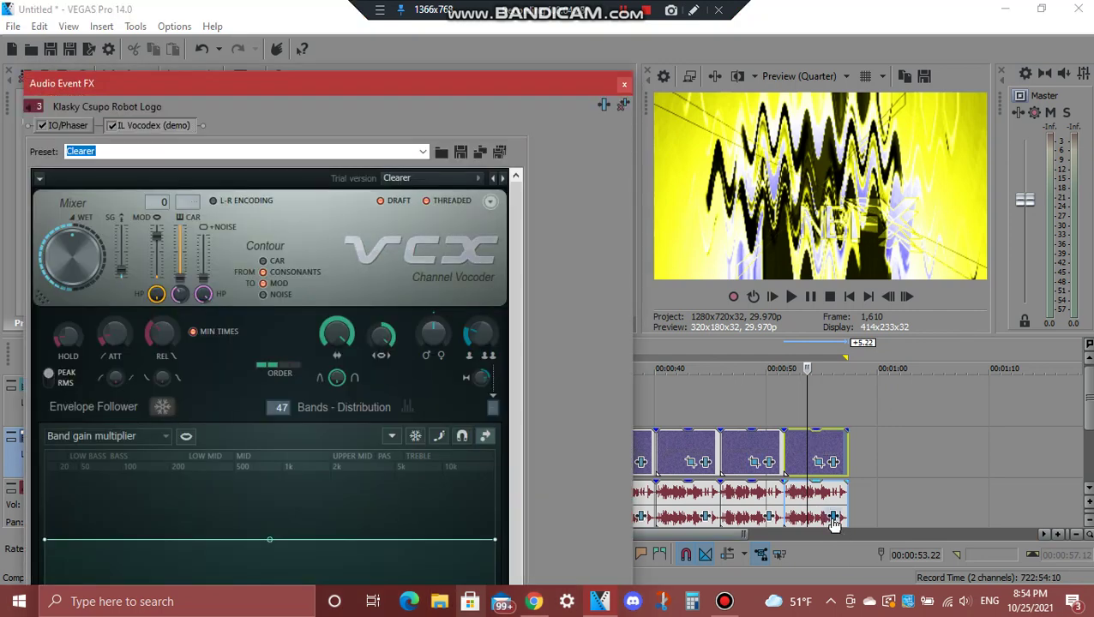
left_click(68, 129)
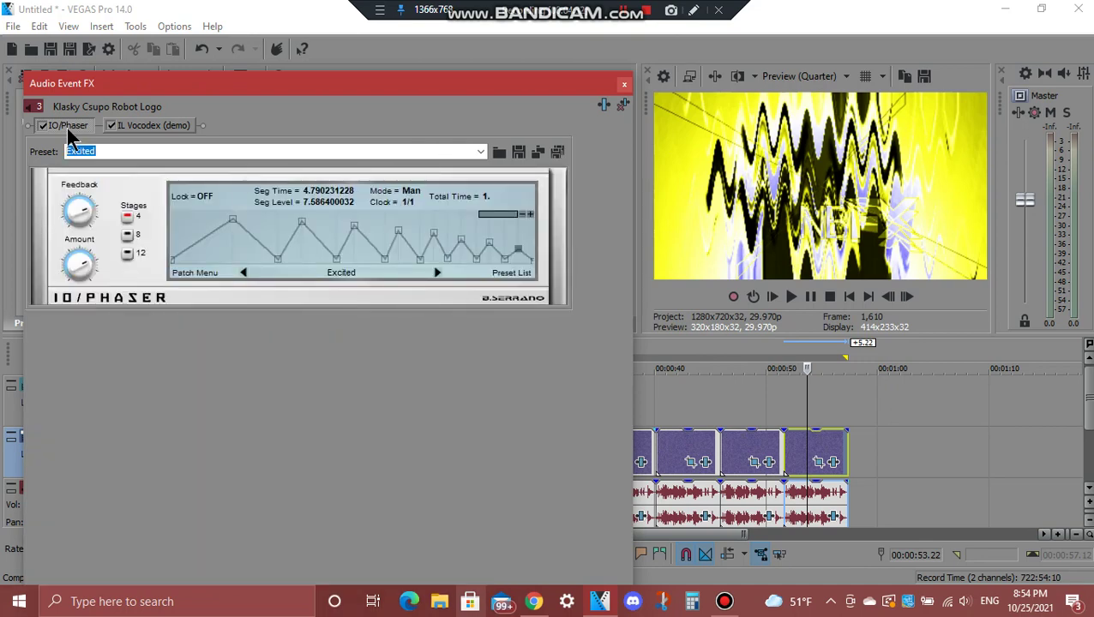
left_click(168, 121)
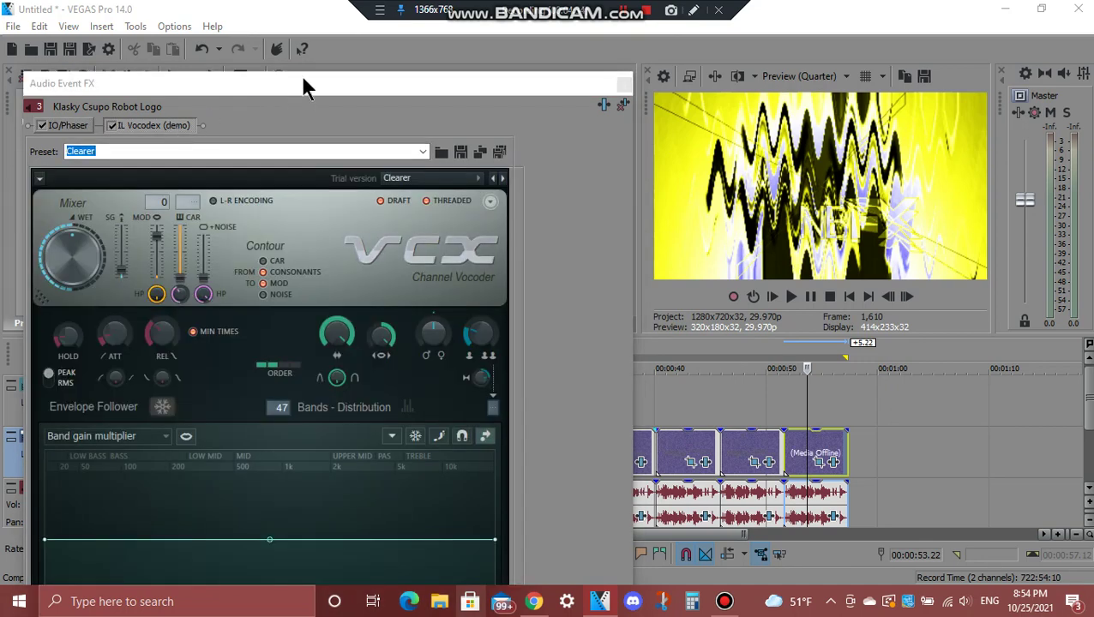
left_click_drag(303, 74, 330, 105)
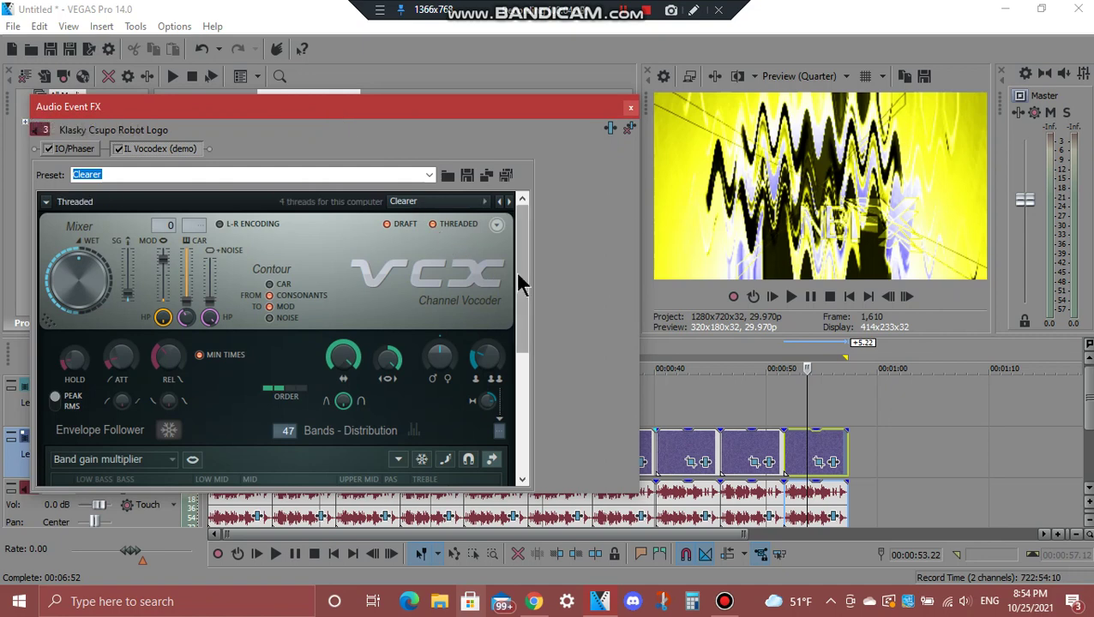